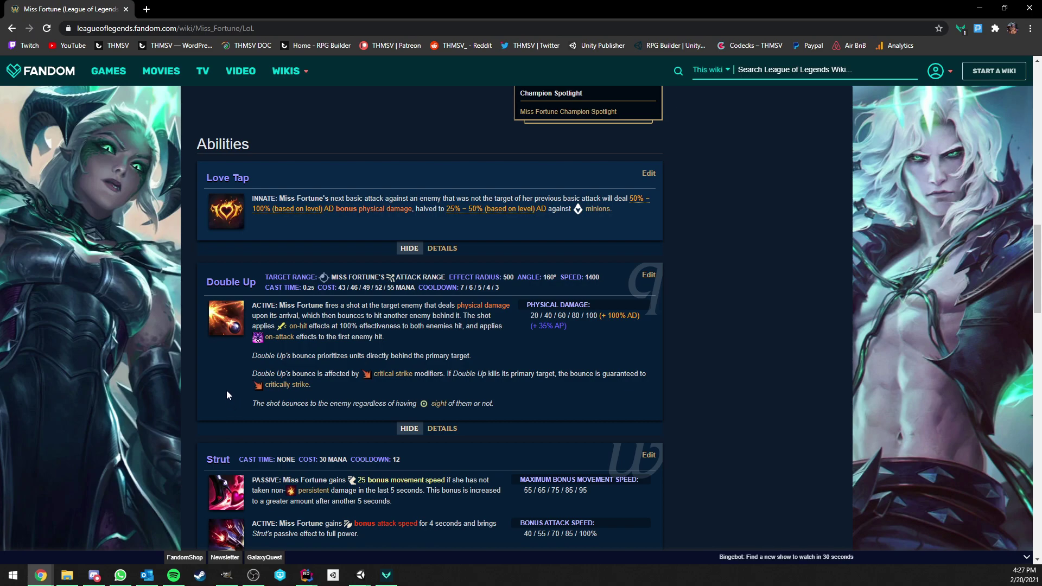
Switch to the running TestScene in Unity and look around Miss Fortune and the dummy targets
{"action": "left_click", "coordinate": [361, 575]}
{"action": "right_click_drag", "start_coordinate": [521, 325], "coordinate": [466, 356]}
{"action": "mouse_move", "coordinate": [548, 343]}
{"action": "right_mouse_down"}
{"action": "mouse_move", "coordinate": [502, 343]}
{"action": "mouse_move", "coordinate": [552, 343]}
{"action": "right_mouse_up"}
{"action": "right_click_drag", "start_coordinate": [471, 324], "coordinate": [495, 322]}
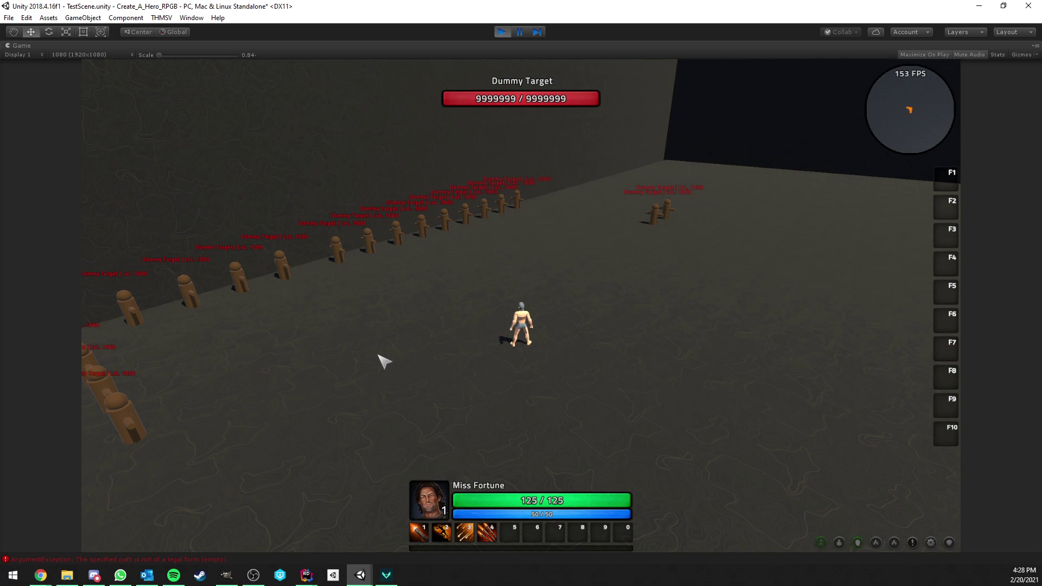
Switch to the League of Legends wiki in Chrome and read the description of Miss Fortune's Double Up ability
{"action": "mouse_move", "coordinate": [40, 575]}
{"action": "left_click", "coordinate": [163, 527]}
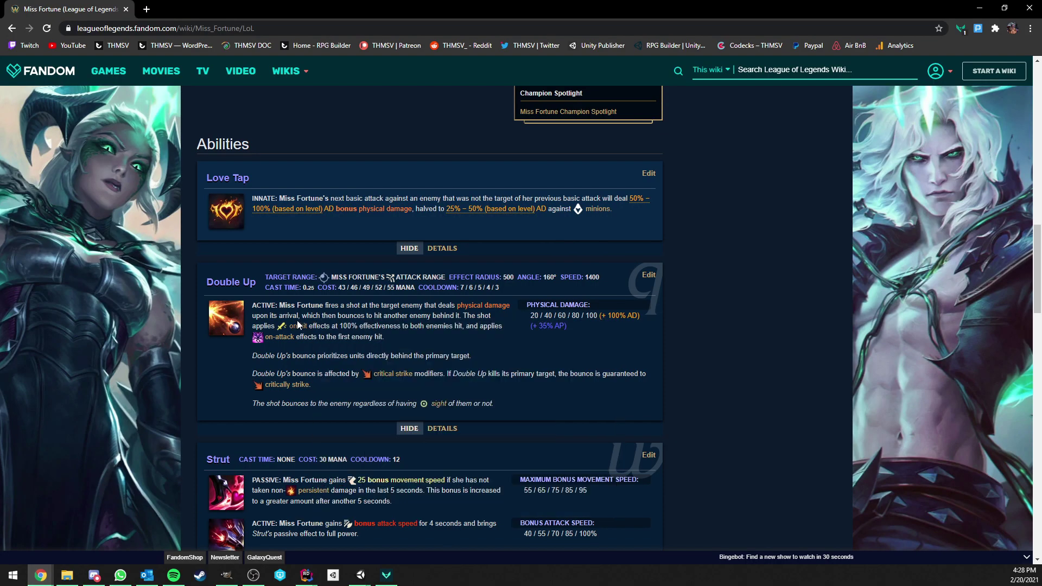
{"action": "scroll", "coordinate": [292, 256], "scroll_direction": "down", "scroll_amount": 2}
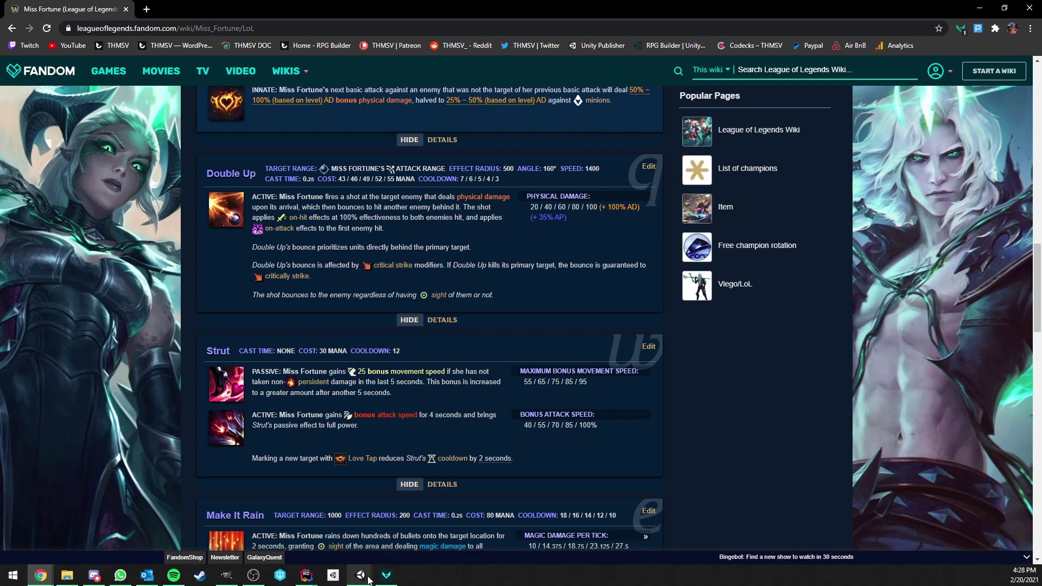
Return to the running Unity scene, run up to the isolated pair of dummies and cast Double Up on them
{"action": "mouse_move", "coordinate": [368, 579]}
{"action": "left_click", "coordinate": [418, 524]}
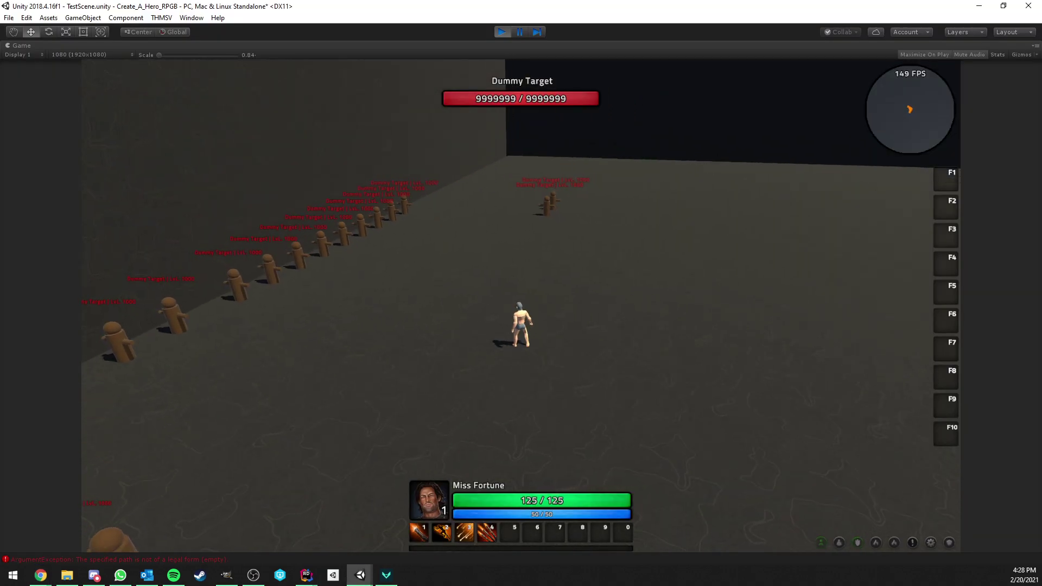
{"action": "key", "text": "w"}
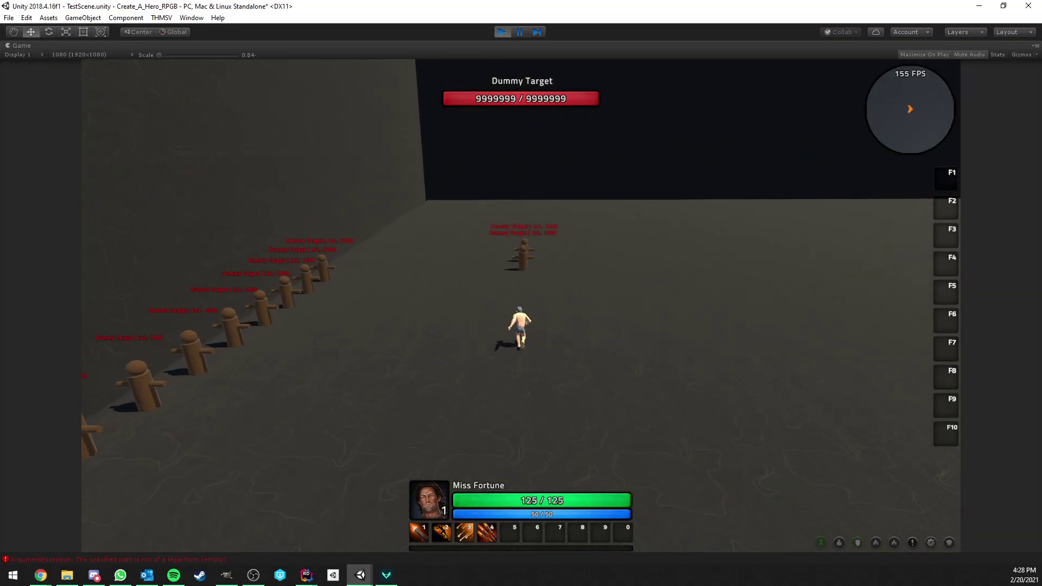
{"action": "key", "text": "1"}
{"action": "right_click_drag", "start_coordinate": [608, 365], "coordinate": [456, 334]}
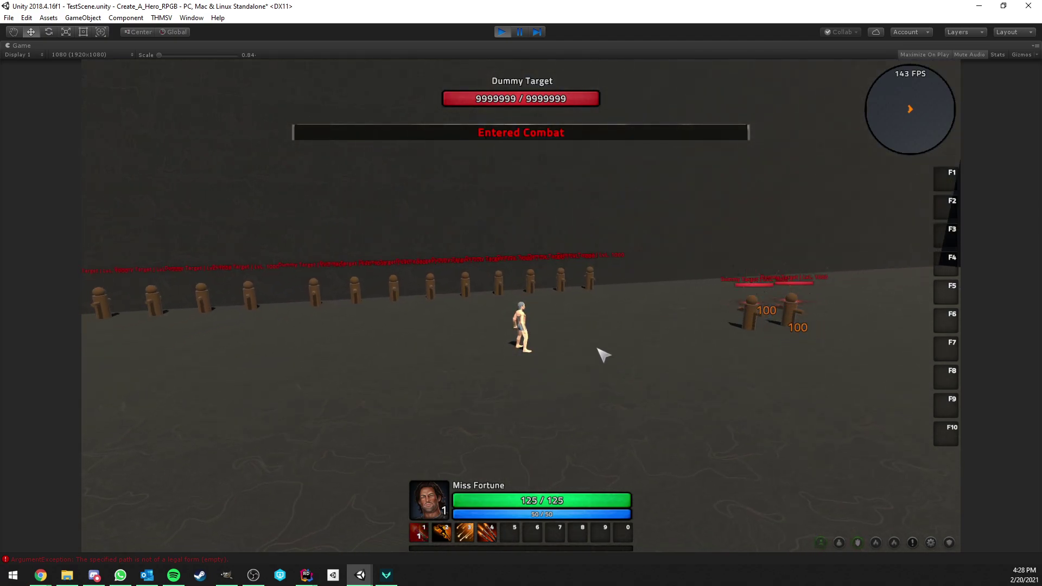
{"action": "key", "text": "1"}
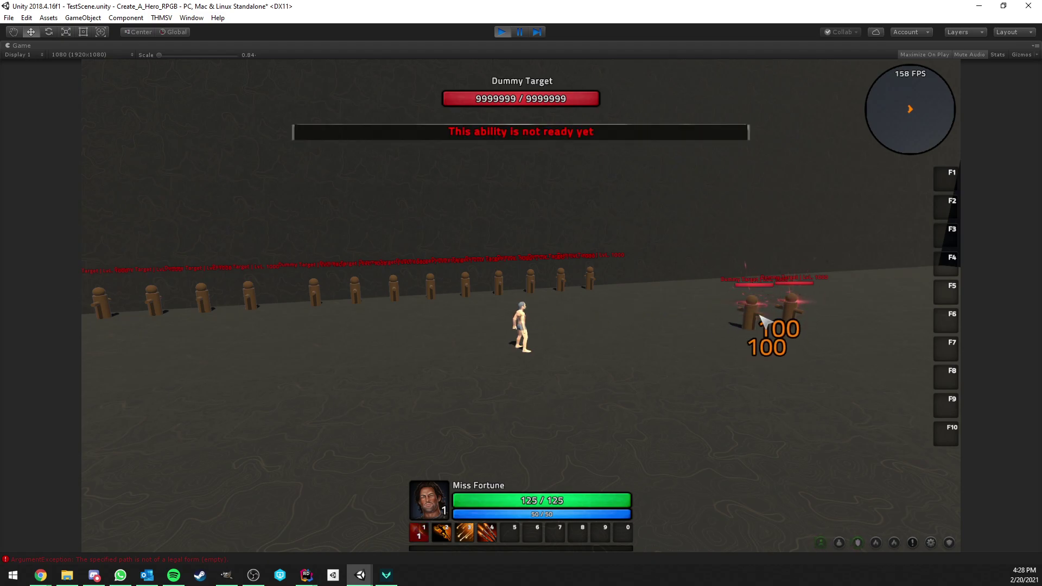
Turn towards the long row of dummies along the wall and cast Double Up on it
{"action": "right_click_drag", "start_coordinate": [551, 307], "coordinate": [700, 321]}
{"action": "key", "text": "a"}
{"action": "key", "text": "1"}
Open the RPG Builder and find the Double Up combat ability by searching for "dou"
{"action": "left_click", "coordinate": [162, 17]}
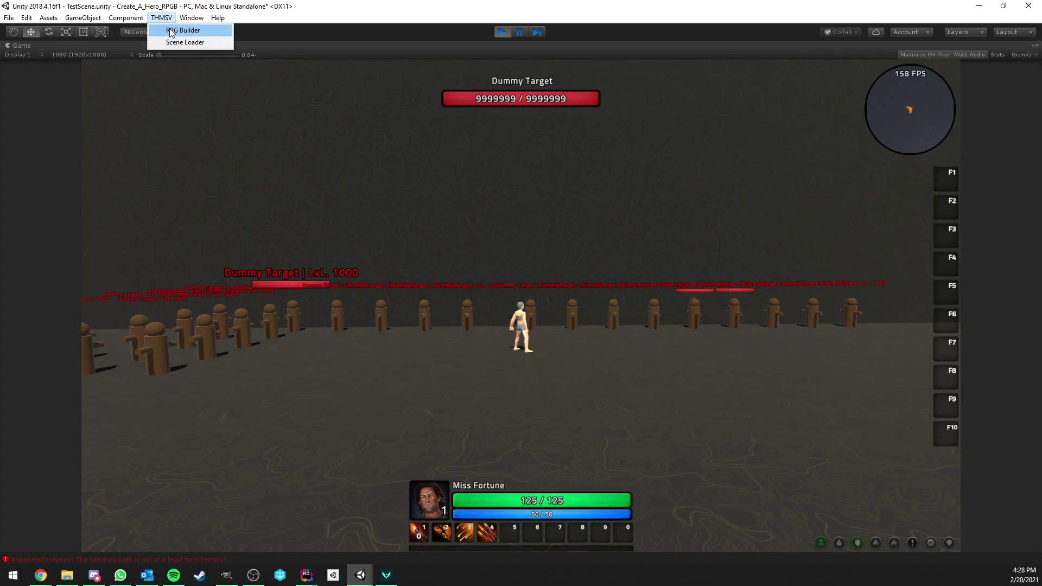
{"action": "left_click", "coordinate": [172, 31]}
{"action": "left_click", "coordinate": [248, 179]}
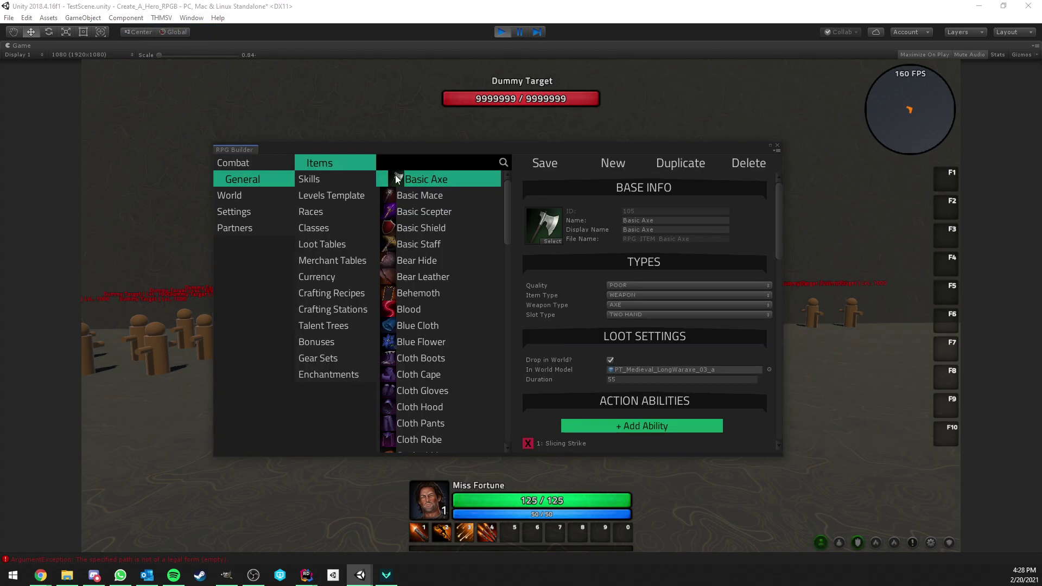
{"action": "left_click", "coordinate": [276, 166]}
{"action": "left_click", "coordinate": [420, 165]}
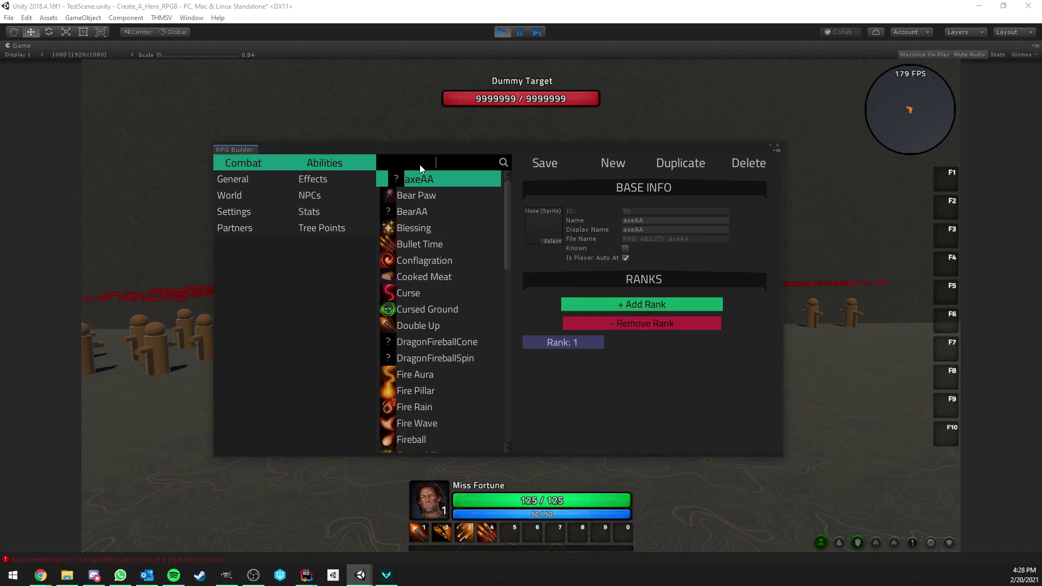
{"action": "type", "text": "dou"}
{"action": "left_click", "coordinate": [412, 179]}
Edit Double Up's Chain Hit Max in its projectile settings, save the ability and close the RPG Builder
{"action": "scroll", "coordinate": [558, 332], "scroll_direction": "down", "scroll_amount": 10}
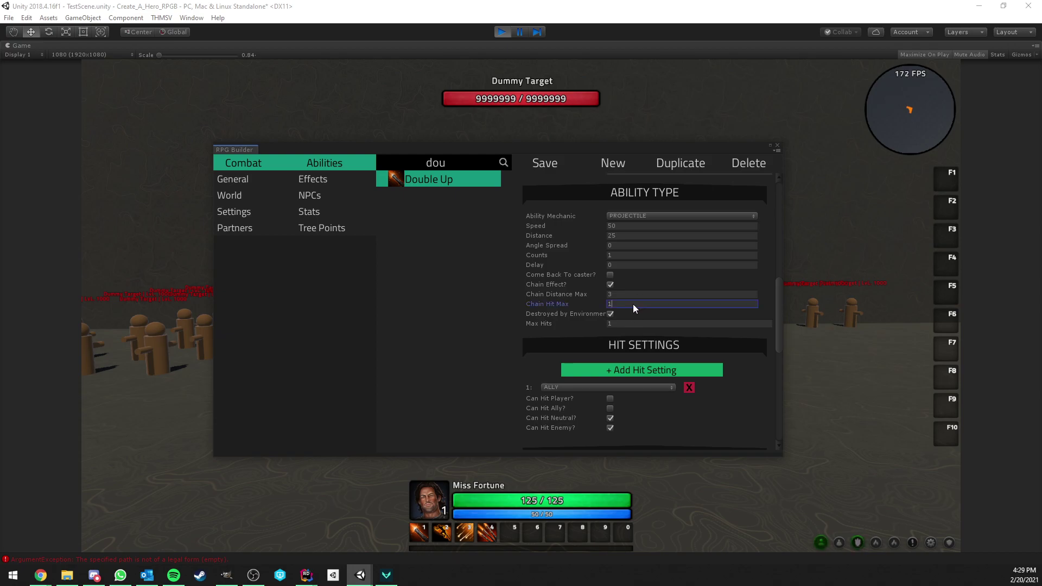
{"action": "left_click", "coordinate": [522, 169]}
{"action": "left_click", "coordinate": [776, 145]}
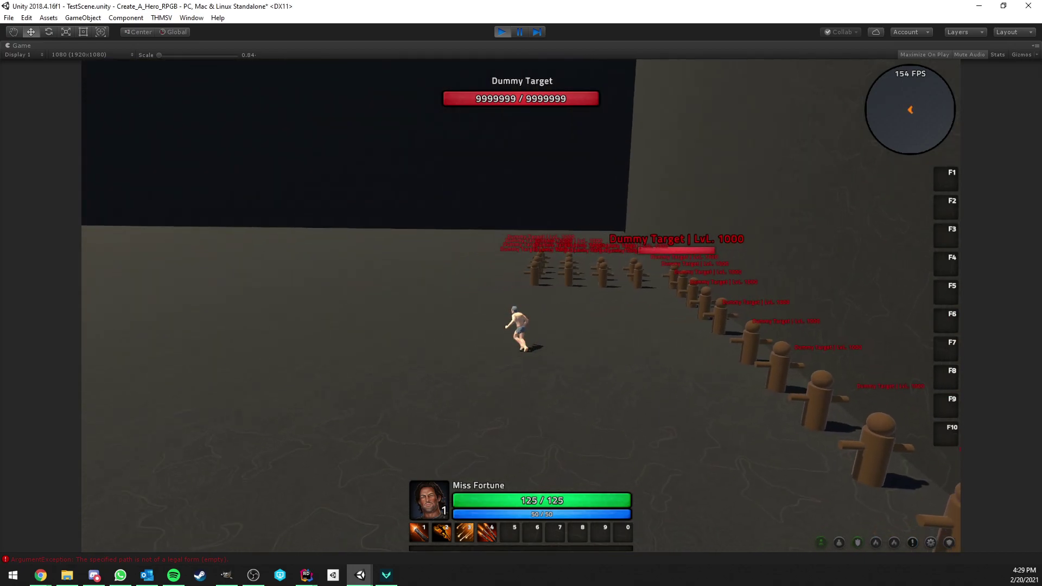
Cast the edited Double Up at the clustered dummies and the wall row to test how it chains
{"action": "key", "text": "1"}
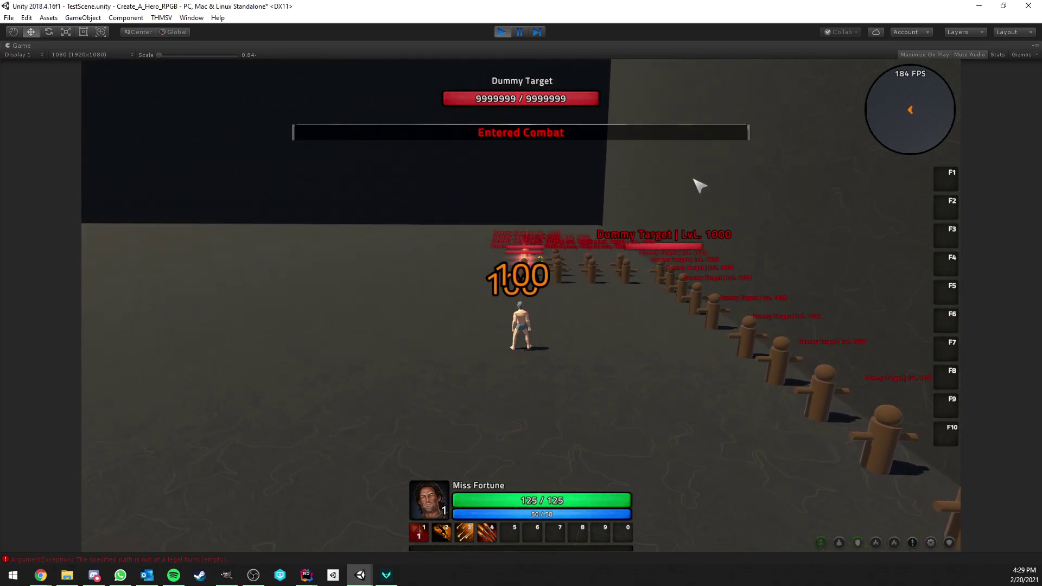
{"action": "right_click_drag", "start_coordinate": [583, 173], "coordinate": [706, 177]}
{"action": "key", "text": "1"}
{"action": "key", "text": "a"}
{"action": "right_click_drag", "start_coordinate": [494, 208], "coordinate": [624, 209]}
{"action": "key", "text": "d"}
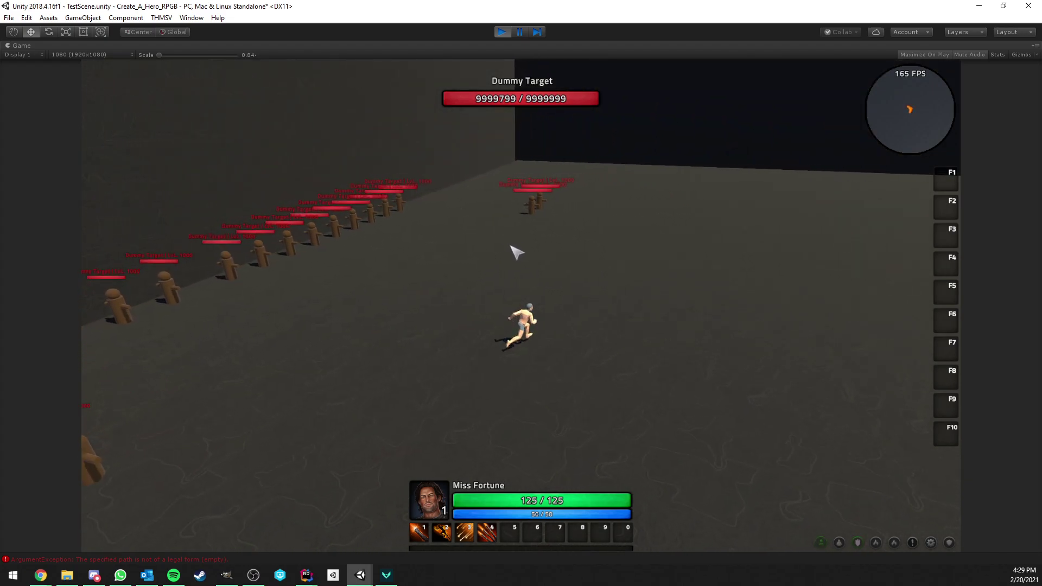
Switch back to the Miss Fortune wiki page in Chrome and read the Strut ability's description
{"action": "right_click_drag", "start_coordinate": [512, 242], "coordinate": [489, 230]}
{"action": "right_click_drag", "start_coordinate": [451, 309], "coordinate": [458, 344]}
{"action": "left_click", "coordinate": [41, 575]}
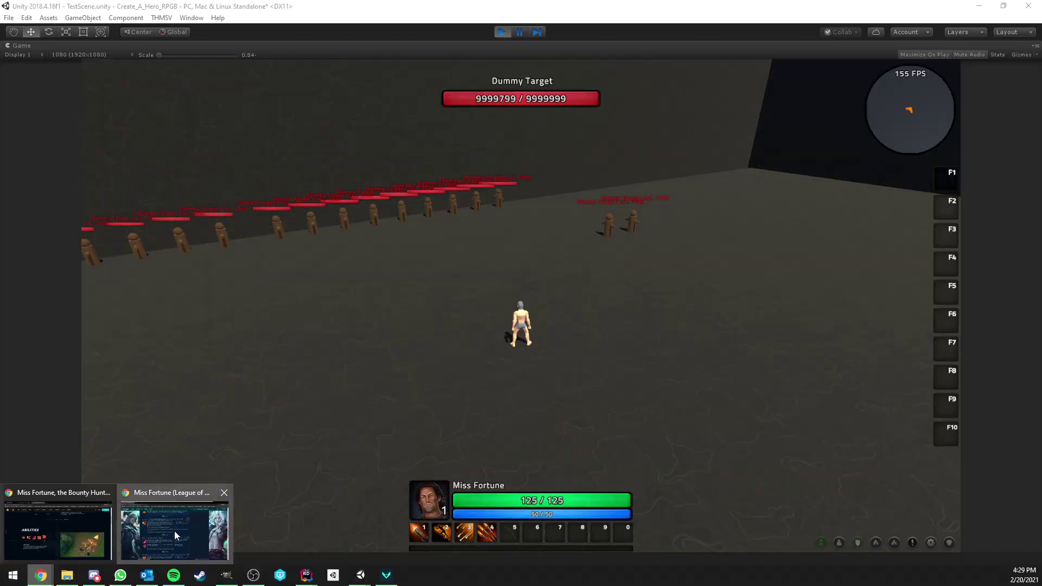
{"action": "left_click", "coordinate": [175, 536]}
{"action": "scroll", "coordinate": [327, 361], "scroll_direction": "down", "scroll_amount": 2}
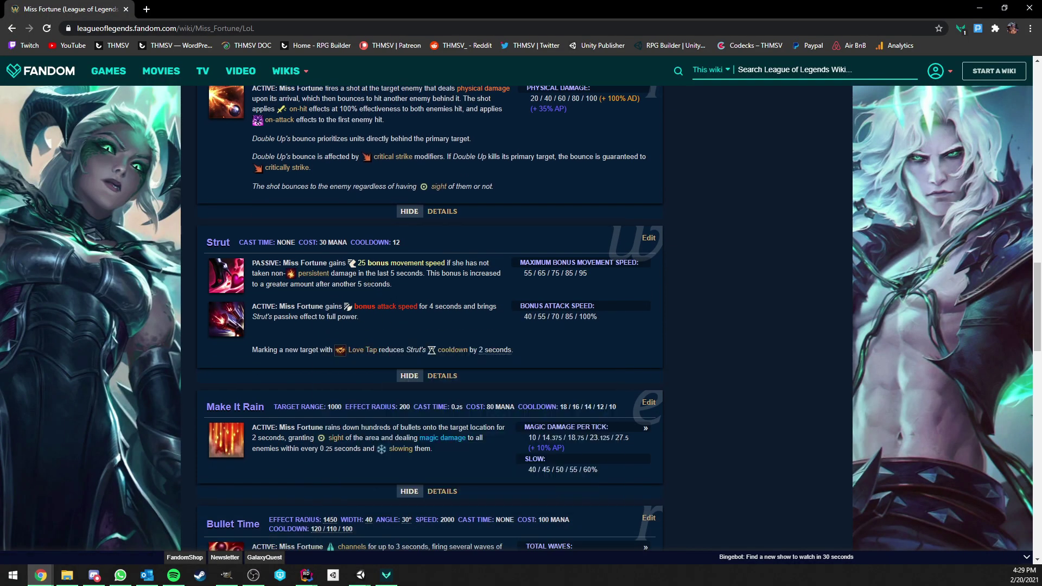
Return to the Unity scene, auto-attack a dummy in the wall row and activate Strut to test its attack speed bonus
{"action": "left_click", "coordinate": [360, 576]}
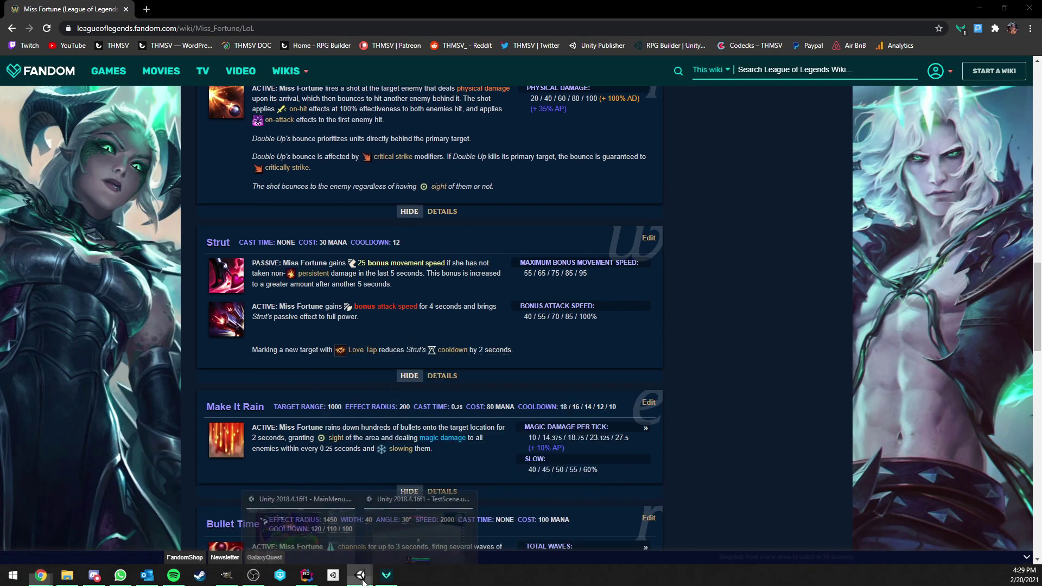
{"action": "left_click", "coordinate": [418, 548]}
{"action": "right_click_drag", "start_coordinate": [443, 294], "coordinate": [454, 249]}
{"action": "right_click", "coordinate": [433, 212]}
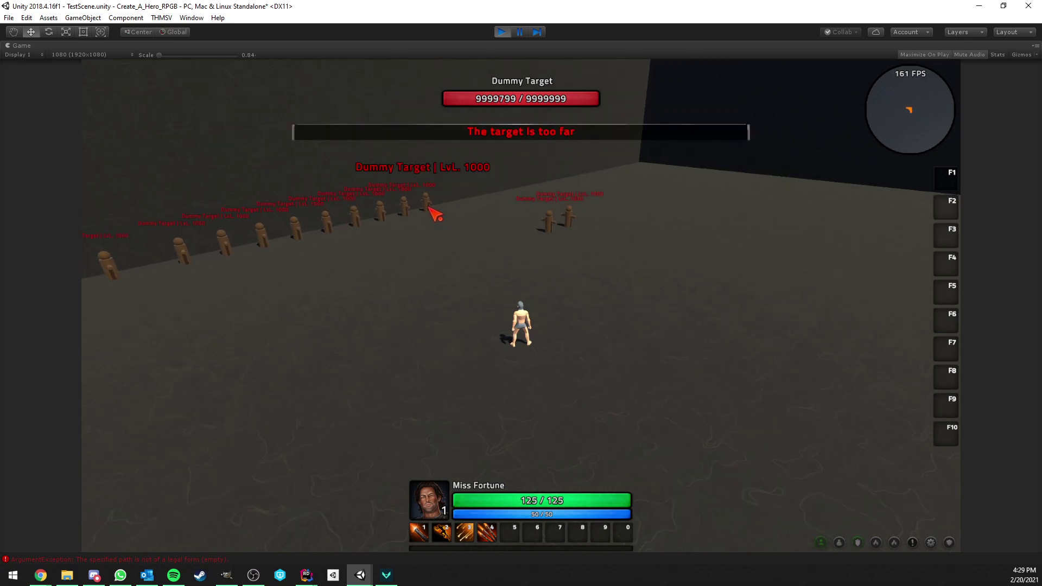
{"action": "right_click_drag", "start_coordinate": [432, 212], "coordinate": [408, 211]}
{"action": "right_click_drag", "start_coordinate": [521, 285], "coordinate": [506, 284]}
{"action": "key", "text": "1"}
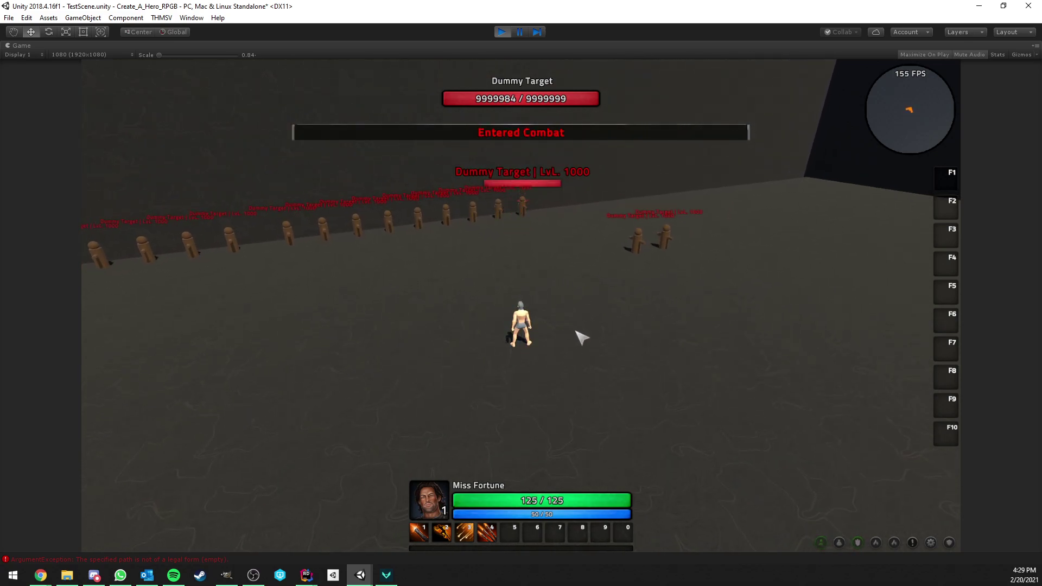
{"action": "key", "text": "2"}
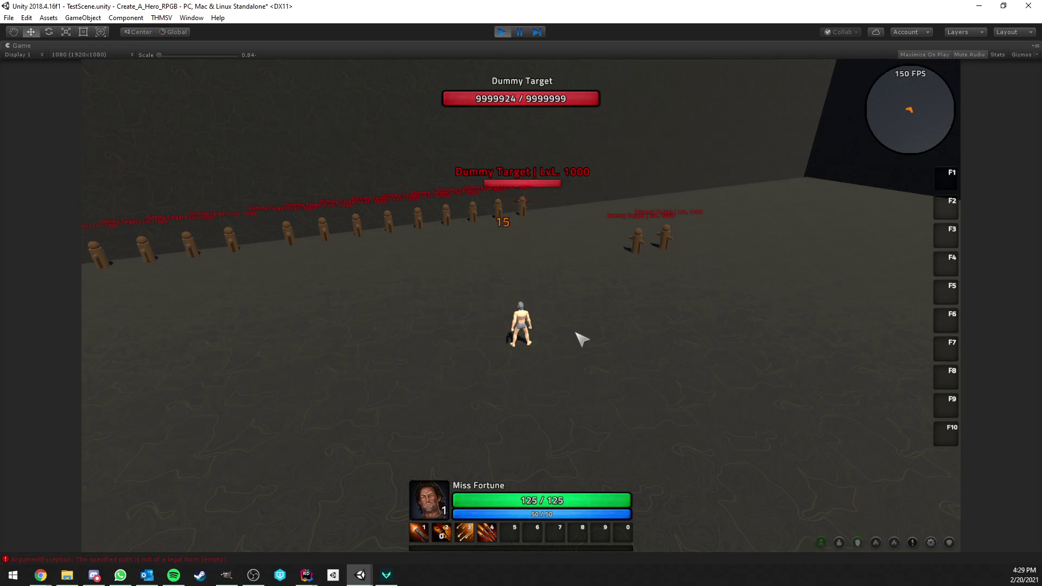
{"action": "right_click_drag", "start_coordinate": [571, 332], "coordinate": [595, 329]}
Keep moving around the dummies while casting Double Up repeatedly and activating Strut again
{"action": "key", "text": "1"}
{"action": "right_click_drag", "start_coordinate": [475, 282], "coordinate": [530, 299]}
{"action": "key", "text": "d"}
{"action": "key", "text": "1"}
{"action": "key", "text": "w"}
{"action": "key", "text": "2"}
{"action": "key", "text": "1"}
{"action": "key", "text": "1"}
{"action": "scroll", "coordinate": [529, 299], "scroll_direction": "up", "scroll_amount": 3}
{"action": "key", "text": "1"}
{"action": "key", "text": "w"}
{"action": "right_click_drag", "start_coordinate": [477, 326], "coordinate": [532, 341]}
{"action": "key", "text": "1"}
{"action": "scroll", "coordinate": [524, 338], "scroll_direction": "down", "scroll_amount": 4}
{"action": "key", "text": "1"}
Switch to the Miss Fortune wiki page in Chrome and read the Make It Rain and Bullet Time descriptions
{"action": "left_click", "coordinate": [41, 578]}
{"action": "left_click", "coordinate": [363, 372]}
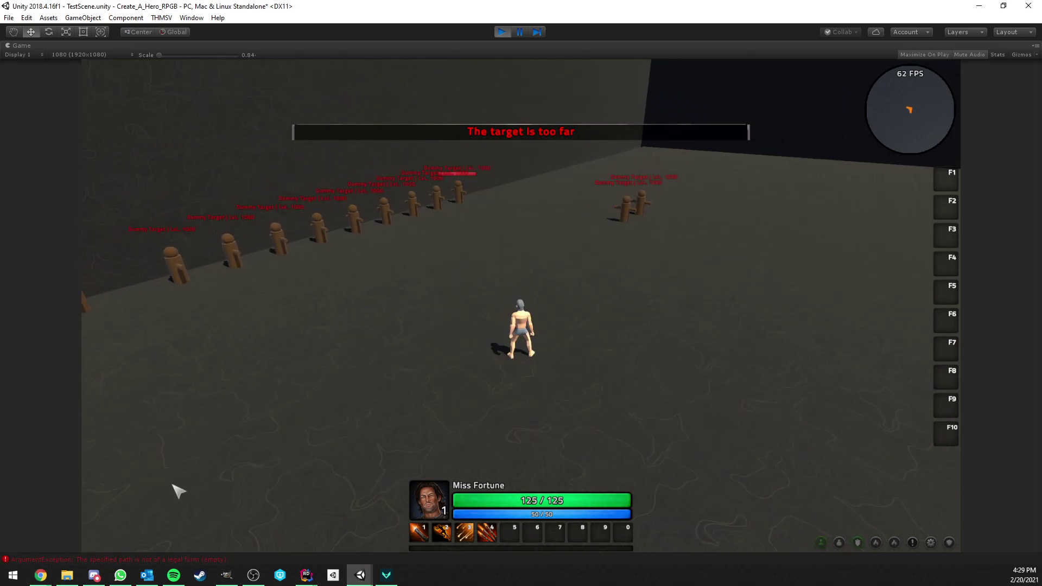
{"action": "left_click", "coordinate": [40, 576]}
{"action": "left_click", "coordinate": [173, 537]}
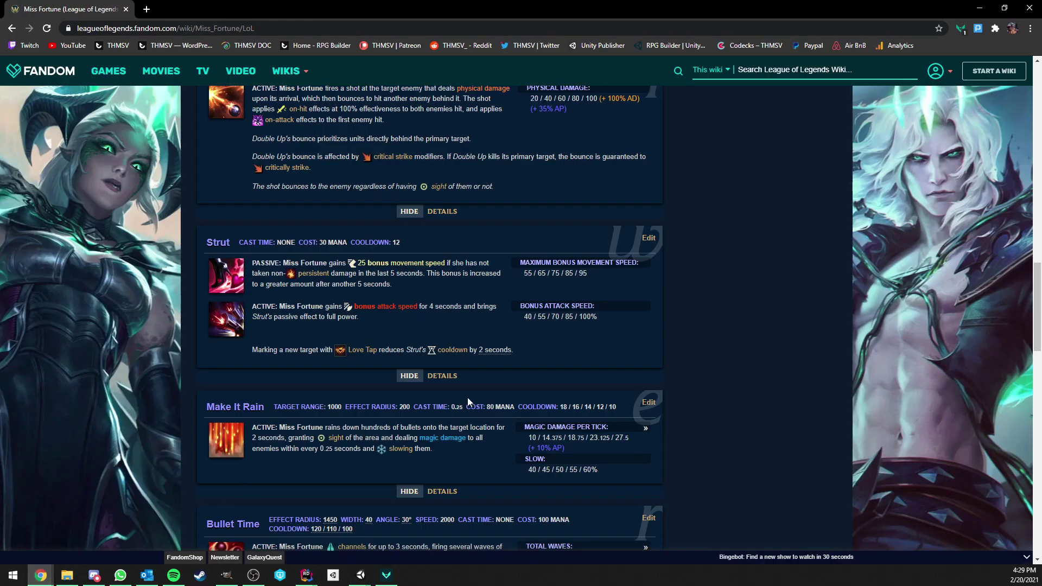
{"action": "scroll", "coordinate": [412, 400], "scroll_direction": "down", "scroll_amount": 4}
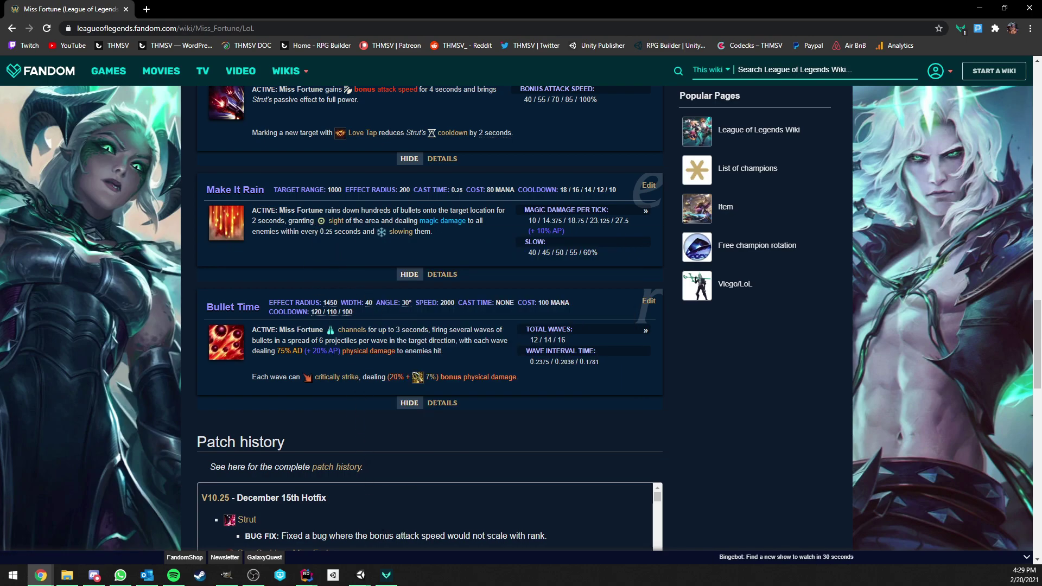
Return to the Unity scene, approach the clustered dummies and cast Make It Rain over them twice
{"action": "left_click", "coordinate": [360, 575]}
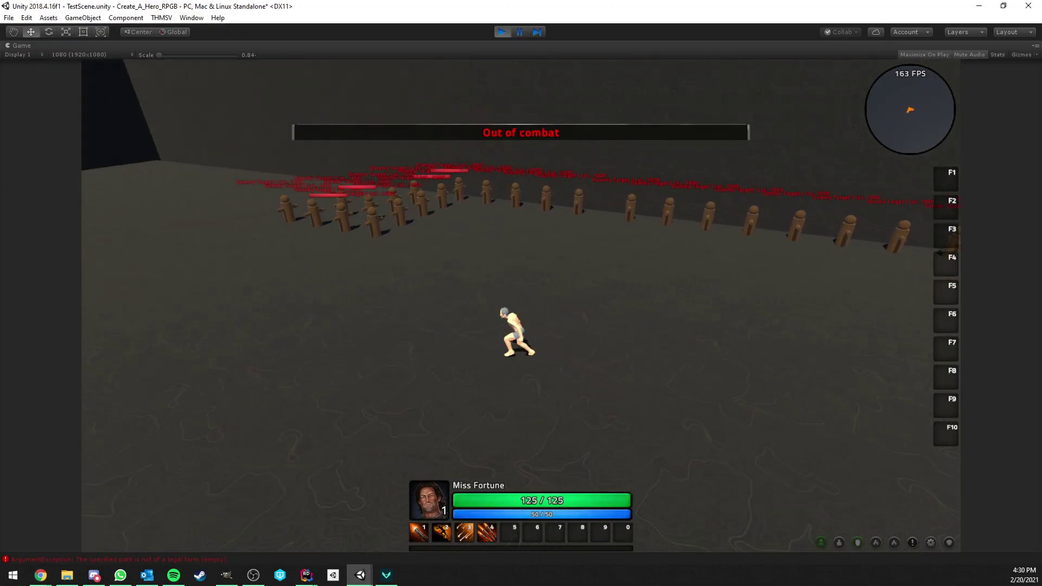
{"action": "left_click", "coordinate": [430, 232]}
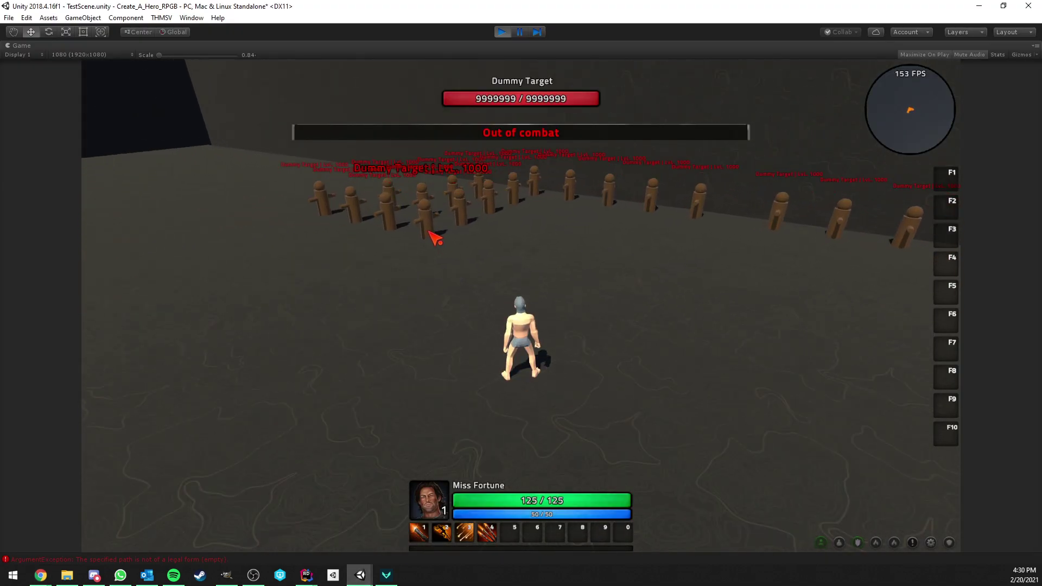
{"action": "right_click_drag", "start_coordinate": [480, 254], "coordinate": [486, 255]}
{"action": "key", "text": "a"}
{"action": "key", "text": "3"}
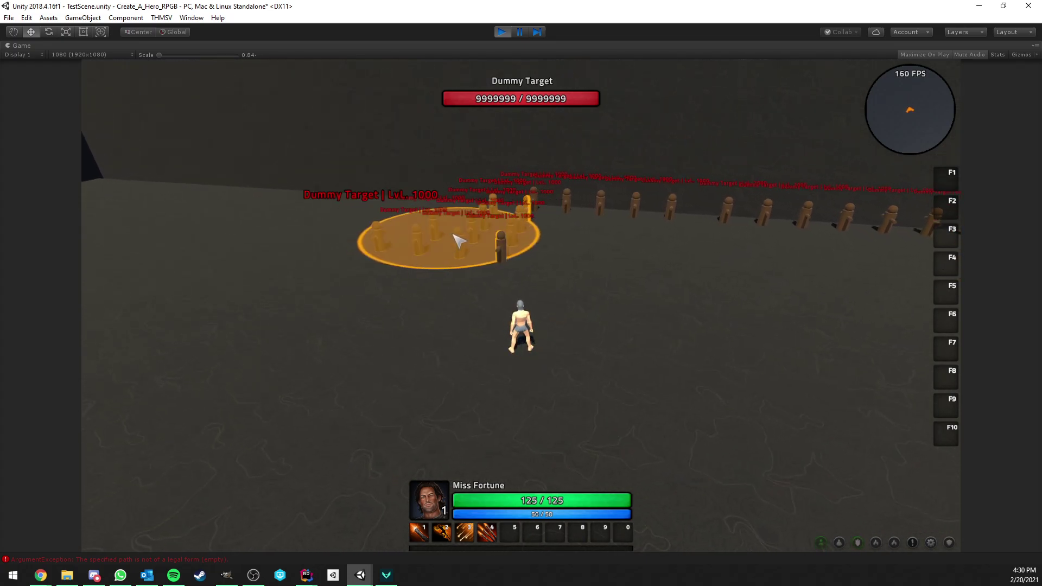
{"action": "left_click", "coordinate": [448, 239]}
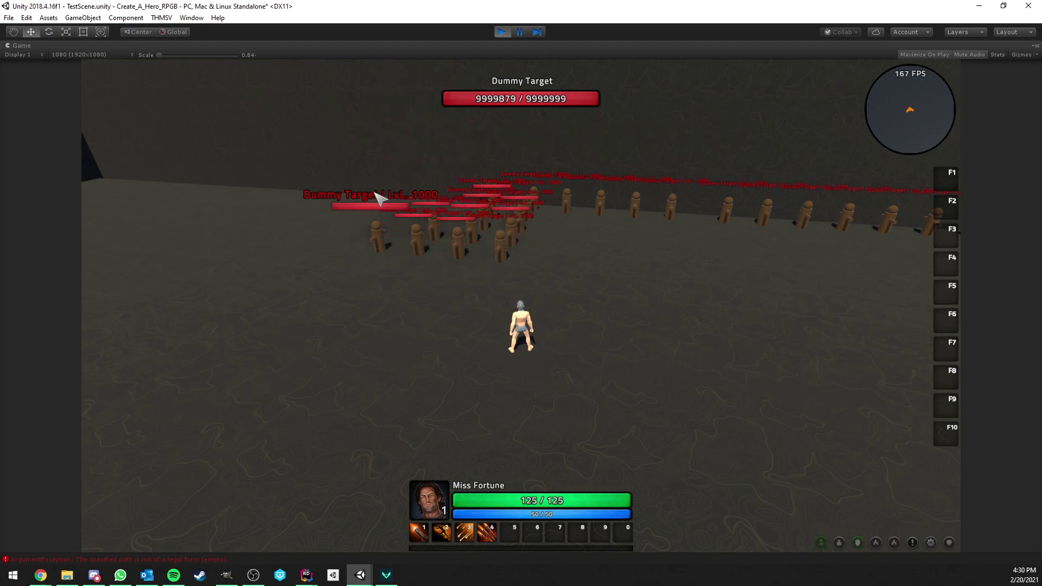
{"action": "key", "text": "3"}
{"action": "left_click", "coordinate": [448, 239]}
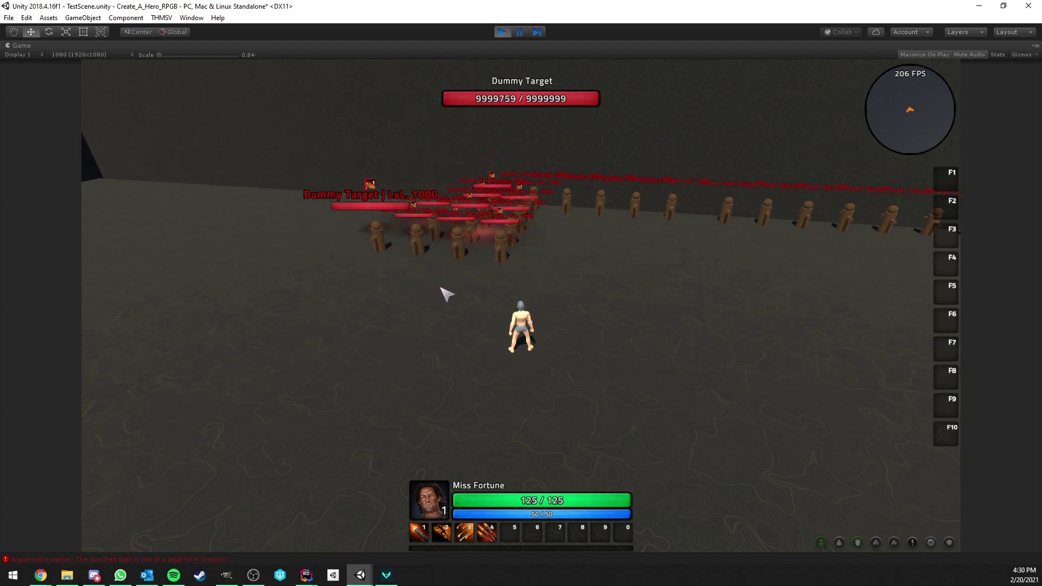
Move away from the dummy cluster and reread the Make It Rain details on the wiki page in Chrome
{"action": "right_click_drag", "start_coordinate": [452, 285], "coordinate": [513, 288]}
{"action": "key", "text": "d"}
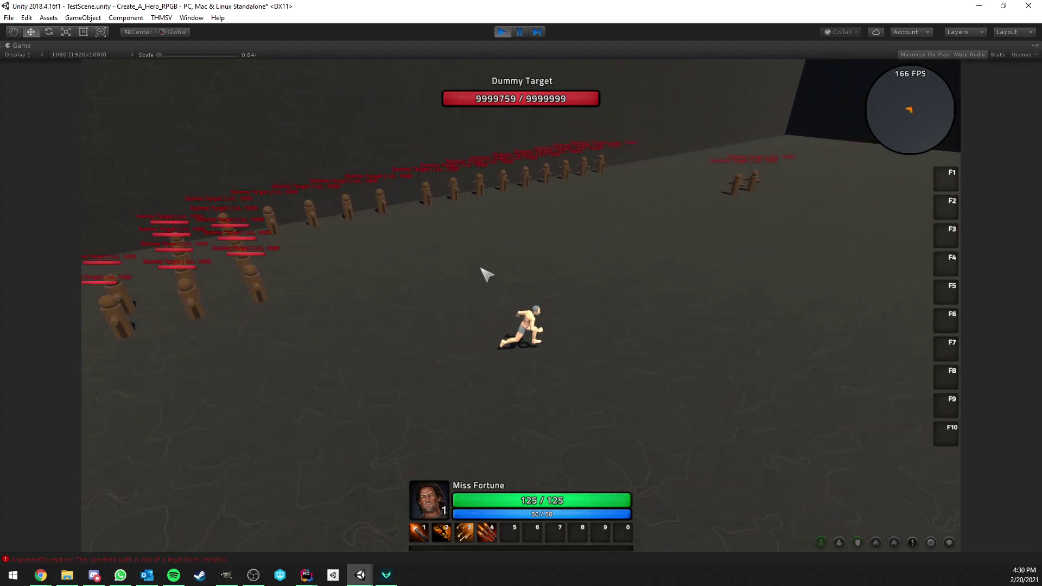
{"action": "key", "text": "w"}
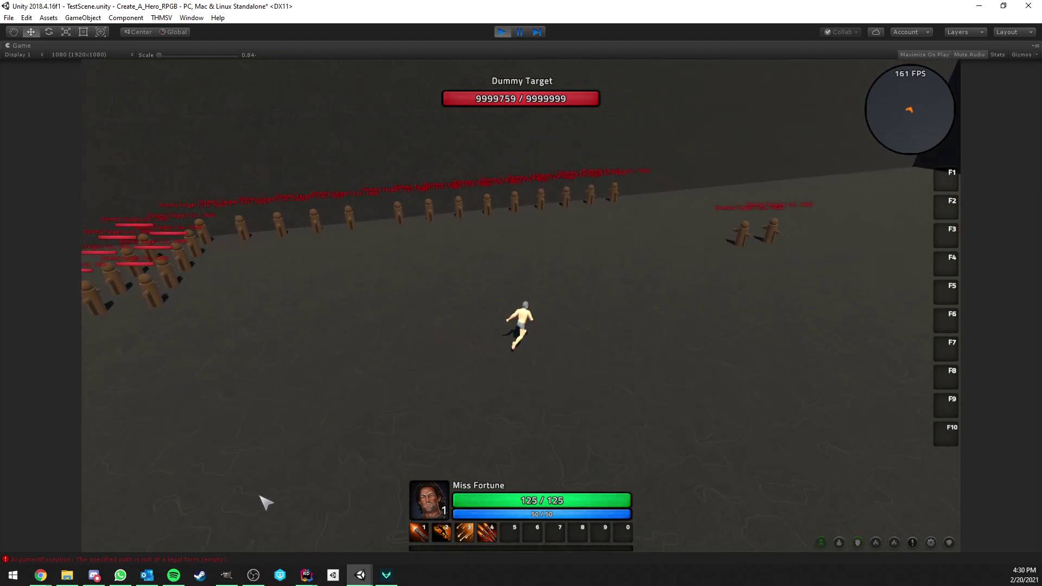
{"action": "mouse_move", "coordinate": [54, 579]}
{"action": "left_click", "coordinate": [142, 535]}
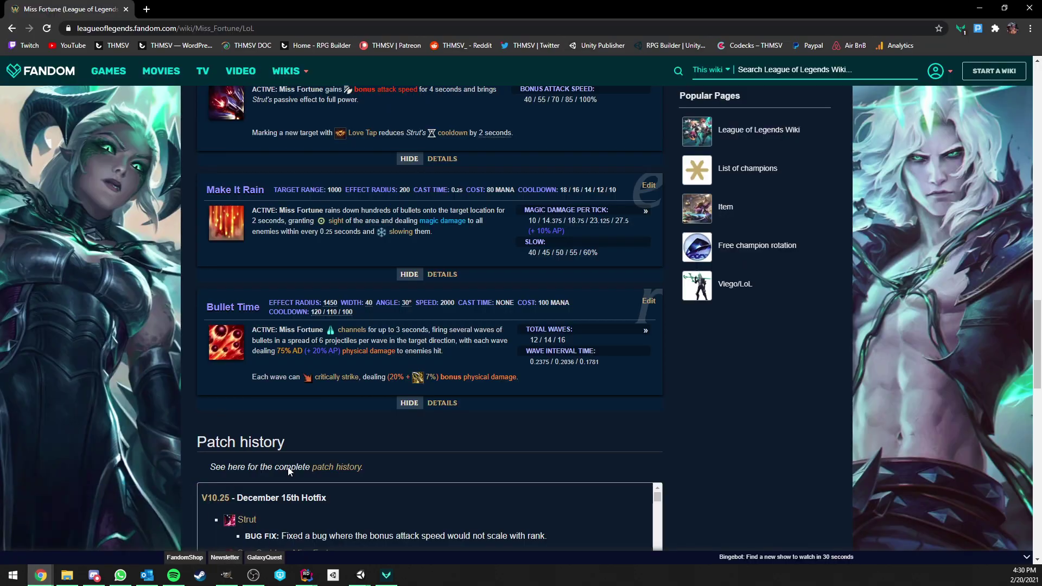
{"action": "mouse_move", "coordinate": [332, 332]}
{"action": "scroll", "coordinate": [320, 277], "scroll_direction": "up", "scroll_amount": 7}
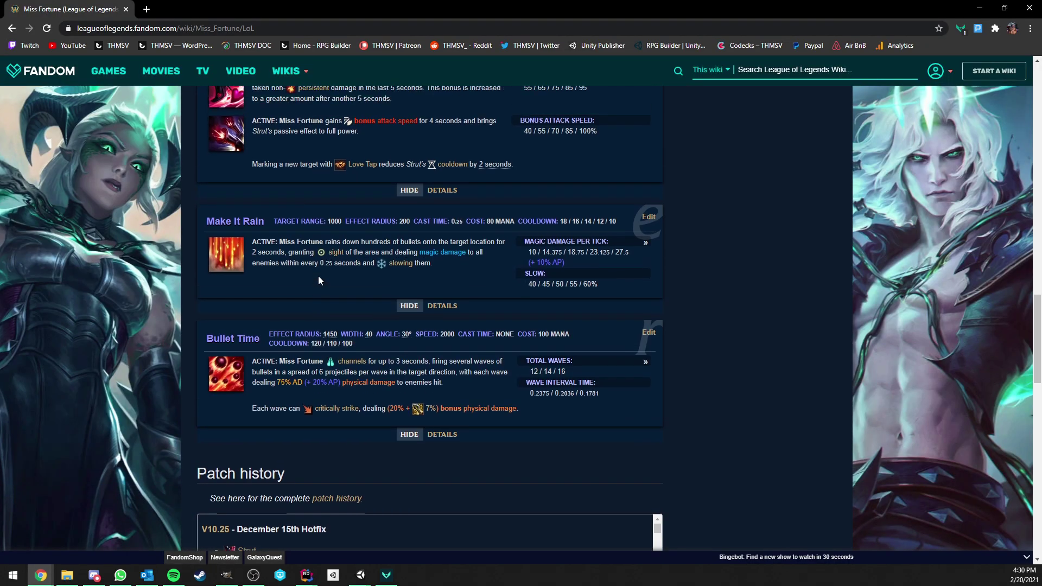
{"action": "scroll", "coordinate": [316, 248], "scroll_direction": "down", "scroll_amount": 7}
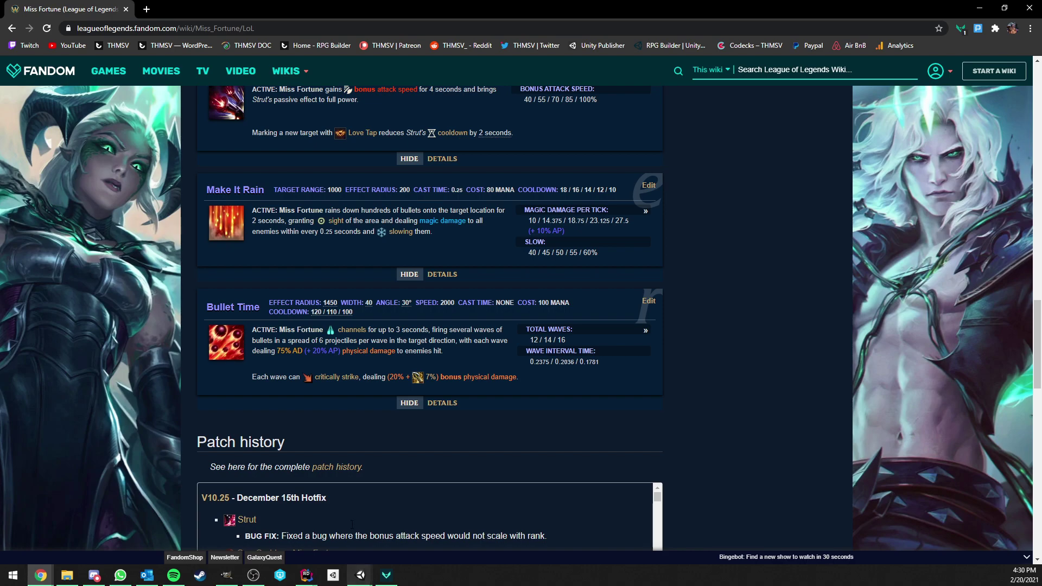
Return to the Unity scene, turn toward the clustered dummies and cast Make It Rain over them
{"action": "mouse_move", "coordinate": [360, 575]}
{"action": "left_click", "coordinate": [418, 543]}
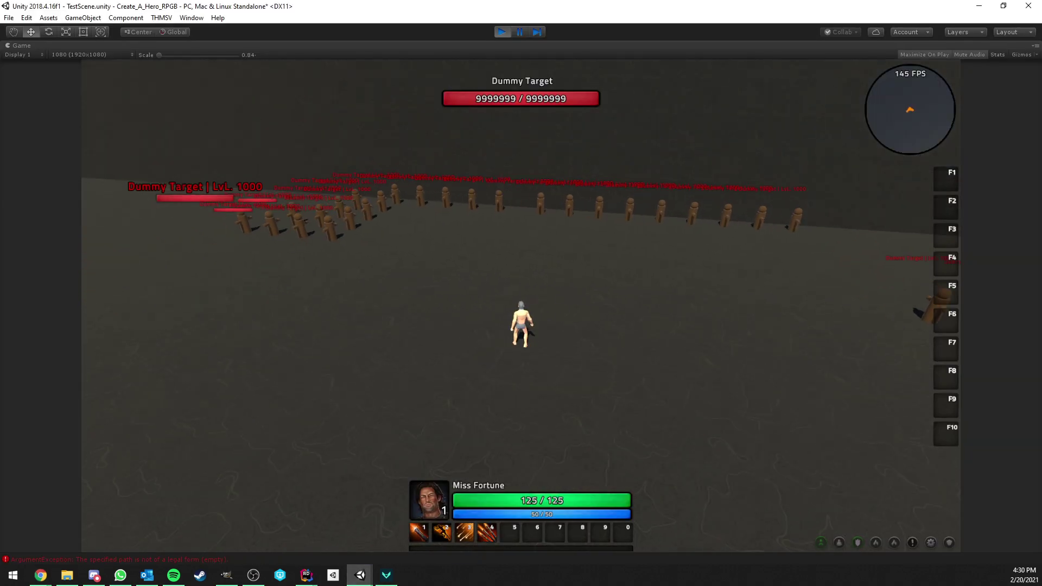
{"action": "right_click_drag", "start_coordinate": [521, 305], "coordinate": [443, 368]}
{"action": "key", "text": "a"}
{"action": "key", "text": "3"}
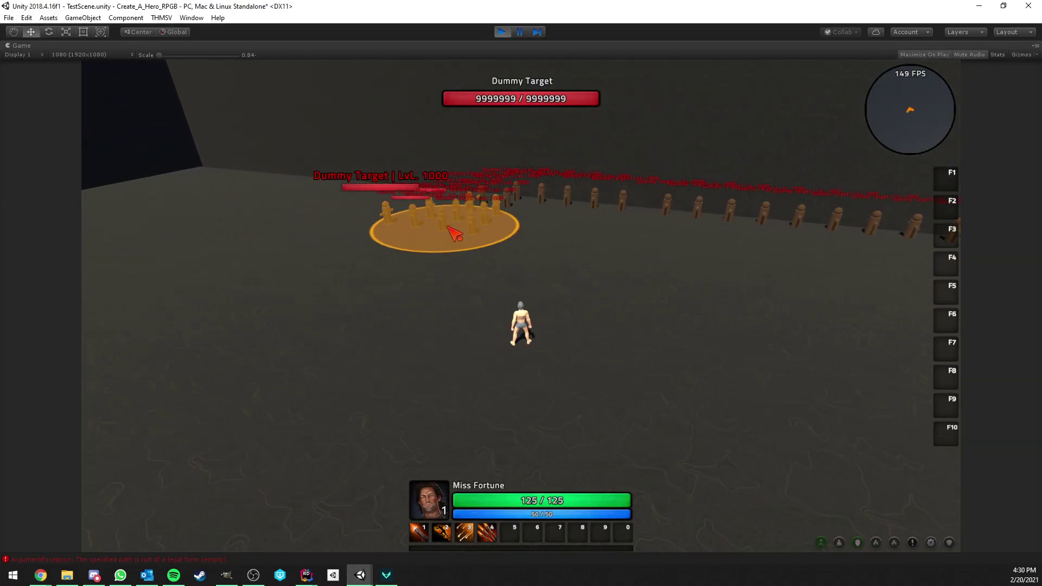
{"action": "left_click", "coordinate": [450, 229]}
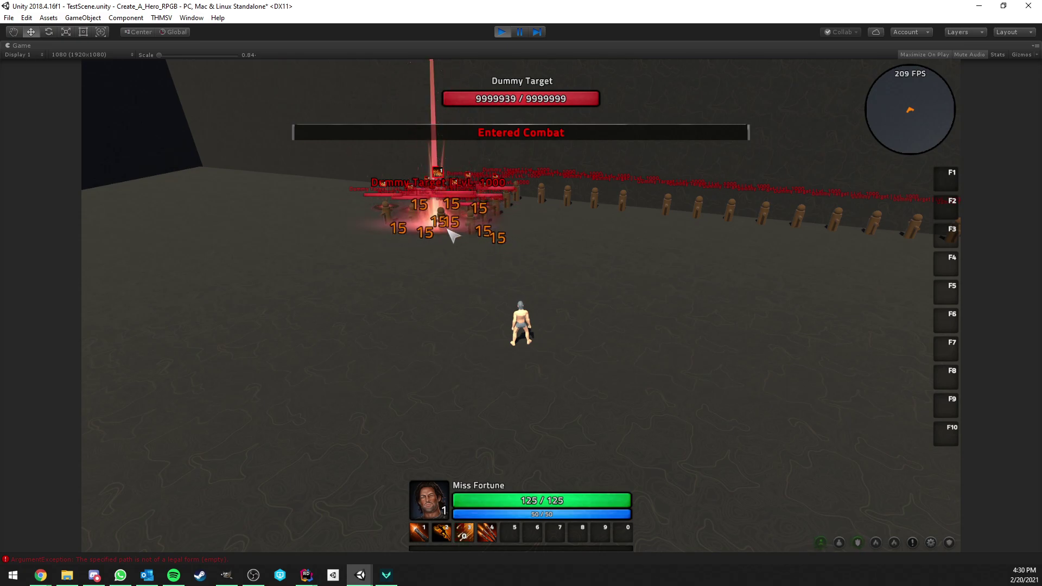
Approach the dummy cluster from another angle, cast Make It Rain on it again and keep circling it
{"action": "key", "text": "a"}
{"action": "right_click_drag", "start_coordinate": [448, 230], "coordinate": [500, 278]}
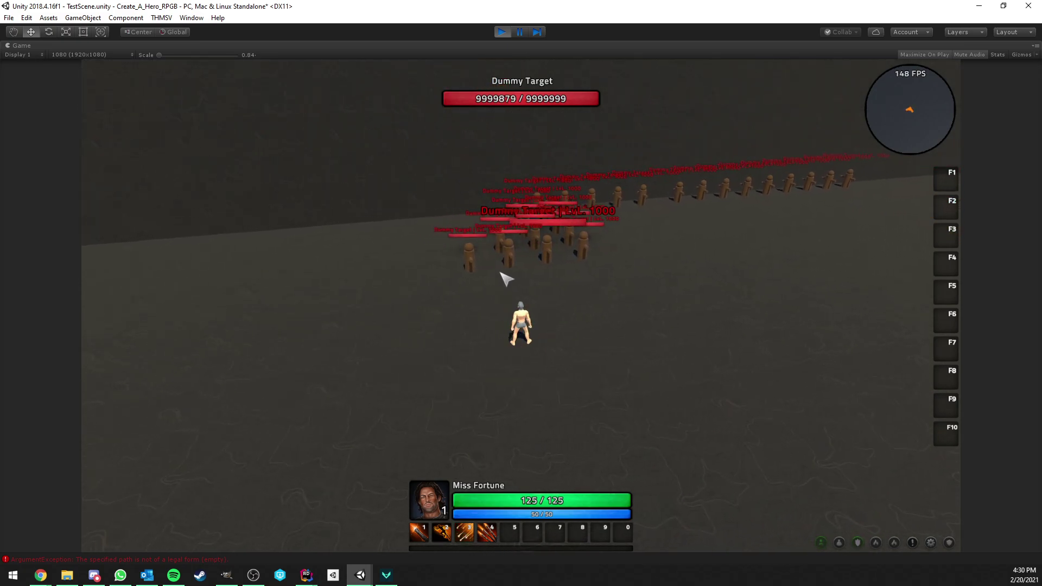
{"action": "key", "text": "3"}
{"action": "left_click", "coordinate": [515, 257]}
{"action": "right_click_drag", "start_coordinate": [584, 302], "coordinate": [667, 303]}
{"action": "key", "text": "a"}
{"action": "right_click_drag", "start_coordinate": [535, 296], "coordinate": [570, 296]}
{"action": "key", "text": "a"}
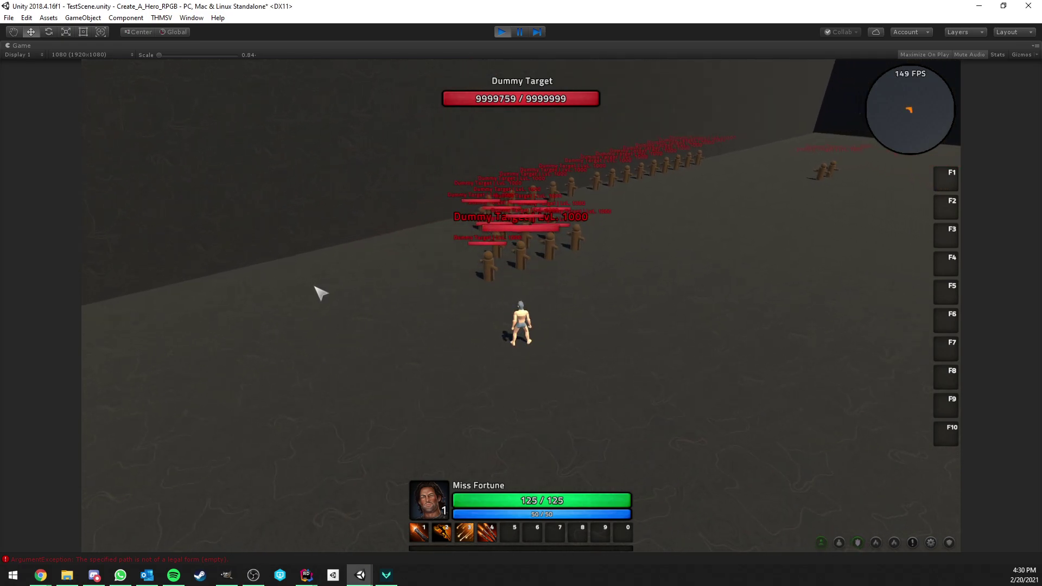
Cast Bullet Time at the clustered dummies and watch the channel from different camera angles
{"action": "key", "text": "4"}
{"action": "right_click_drag", "start_coordinate": [315, 287], "coordinate": [239, 286]}
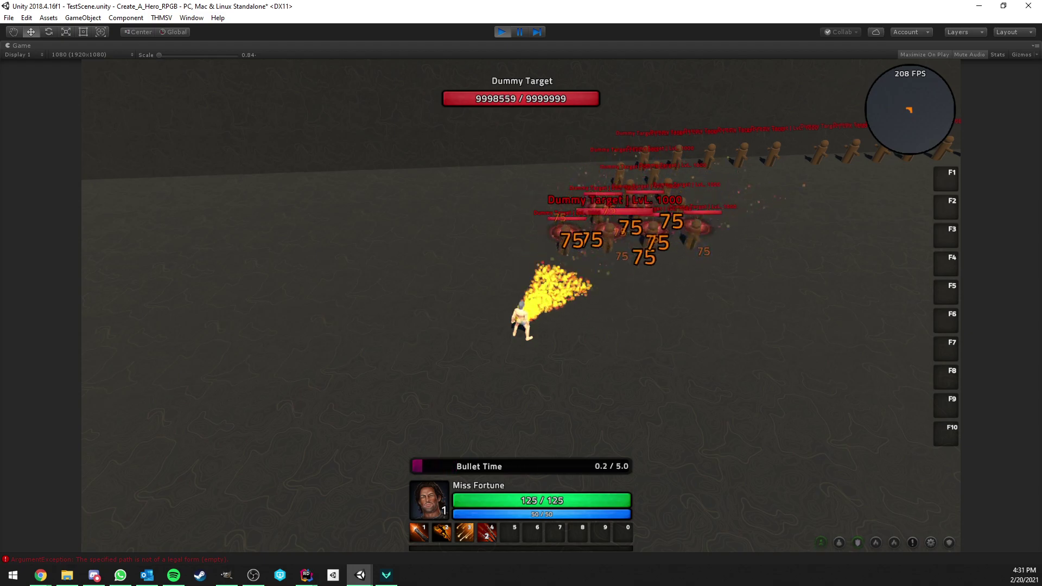
{"action": "right_click_drag", "start_coordinate": [303, 293], "coordinate": [344, 333]}
Reposition facing the dummy cluster, channel Bullet Time a second time, and move off
{"action": "right_click_drag", "start_coordinate": [537, 292], "coordinate": [488, 261]}
{"action": "key", "text": "w"}
{"action": "right_click_drag", "start_coordinate": [502, 343], "coordinate": [467, 341]}
{"action": "key", "text": "4"}
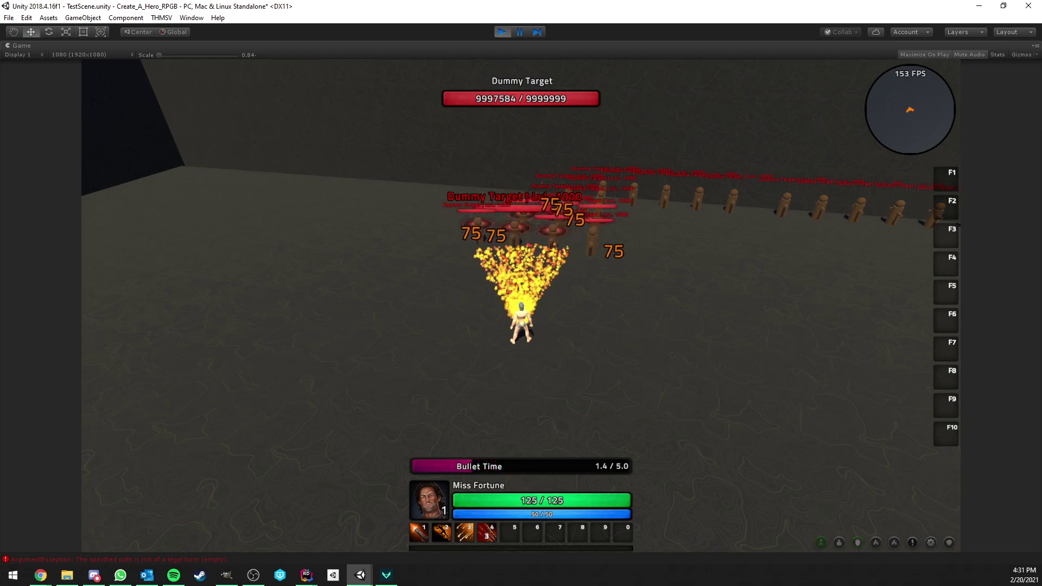
{"action": "key", "text": "w"}
{"action": "right_click_drag", "start_coordinate": [521, 271], "coordinate": [646, 272]}
Open the RPG Builder editor, find the Double Up ability and review its projectile settings
{"action": "left_click", "coordinate": [161, 18]}
{"action": "left_click", "coordinate": [171, 28]}
{"action": "left_click", "coordinate": [414, 163]}
{"action": "type", "text": "doub"}
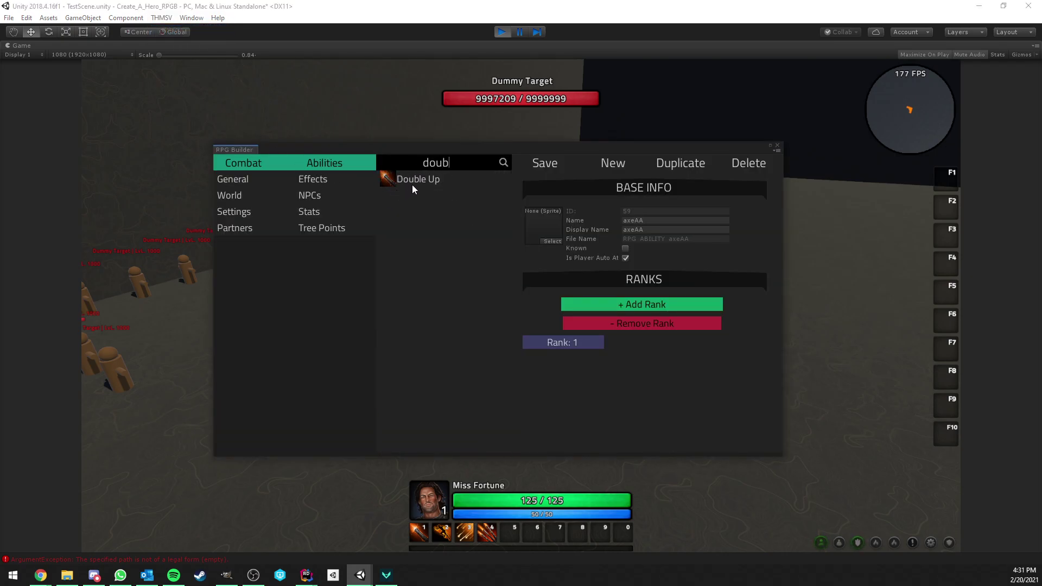
{"action": "left_click", "coordinate": [411, 184]}
{"action": "scroll", "coordinate": [578, 296], "scroll_direction": "down", "scroll_amount": 4}
{"action": "scroll", "coordinate": [587, 286], "scroll_direction": "down", "scroll_amount": 4}
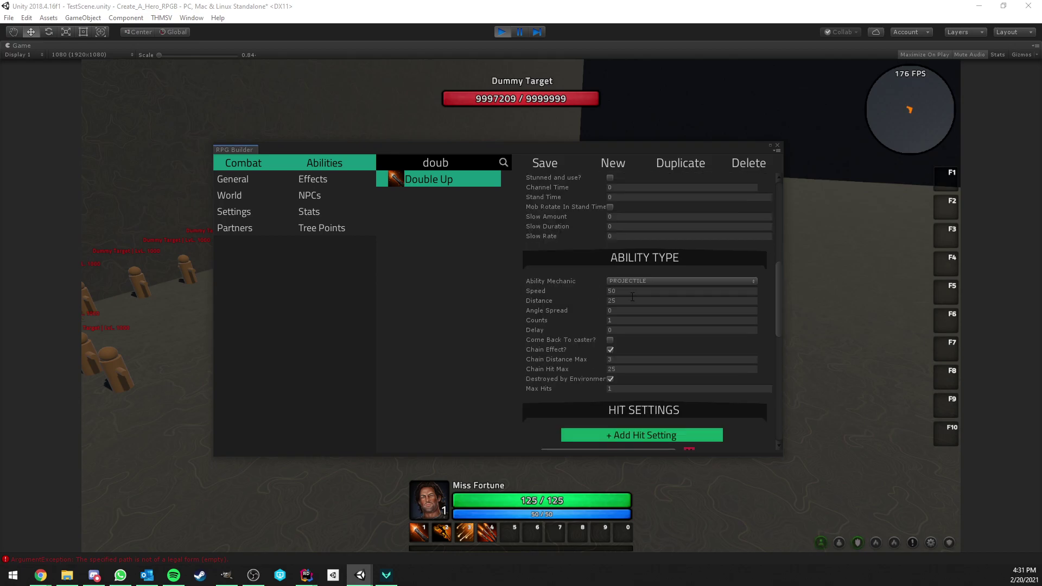
{"action": "scroll", "coordinate": [633, 297], "scroll_direction": "down", "scroll_amount": 1}
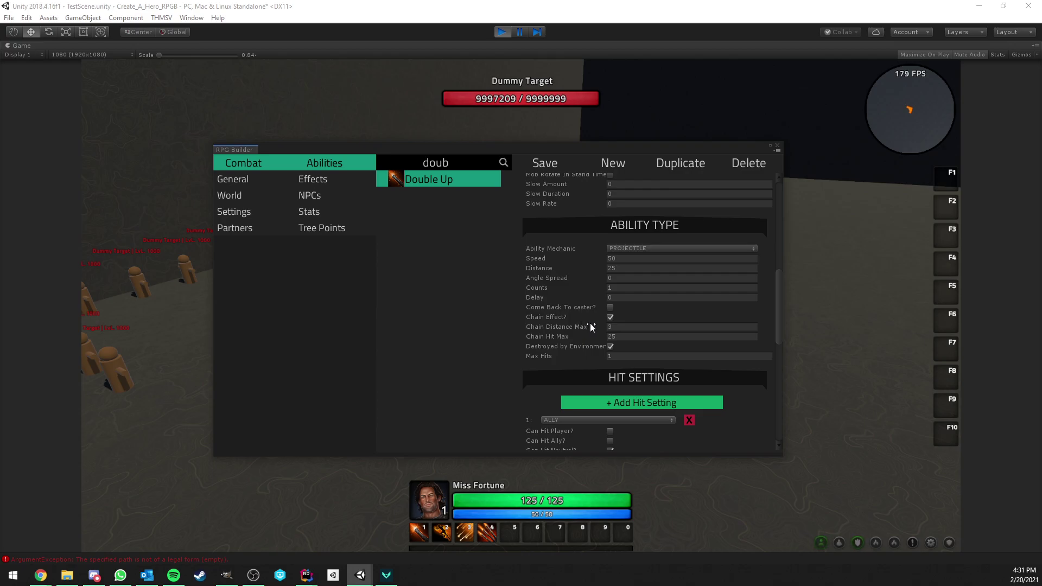
Switch Double Up's Chain Effect off and back on, and examine its Chain Distance Max and Chain Hit Max
{"action": "left_click", "coordinate": [610, 317]}
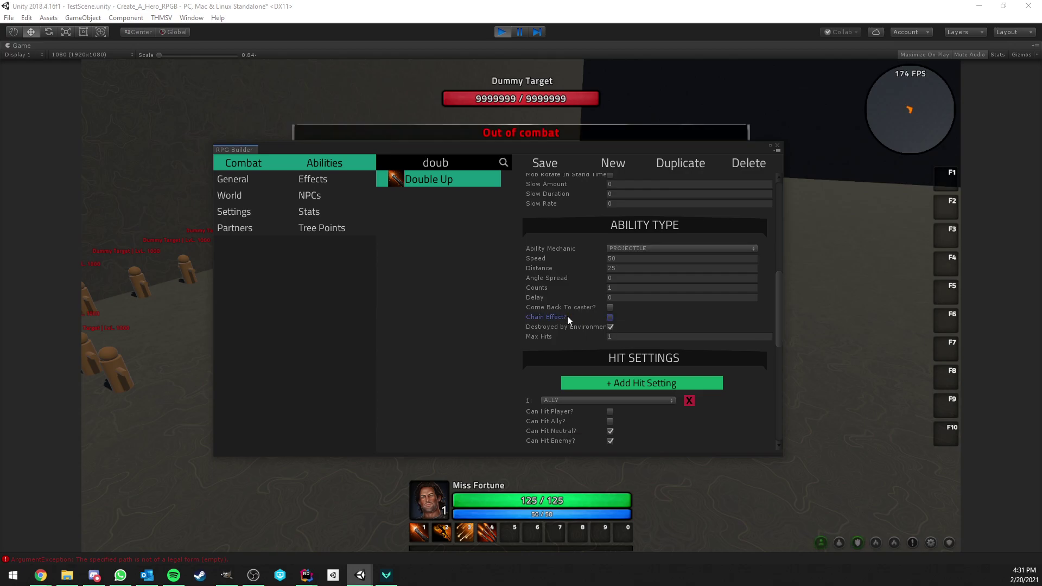
{"action": "left_click", "coordinate": [610, 318]}
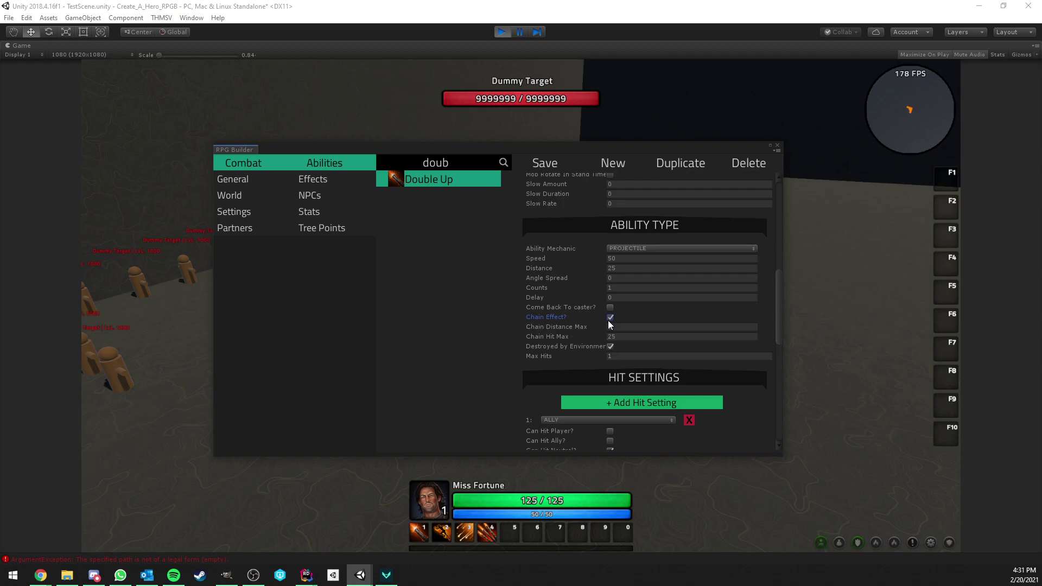
{"action": "scroll", "coordinate": [622, 327], "scroll_direction": "down", "scroll_amount": 2}
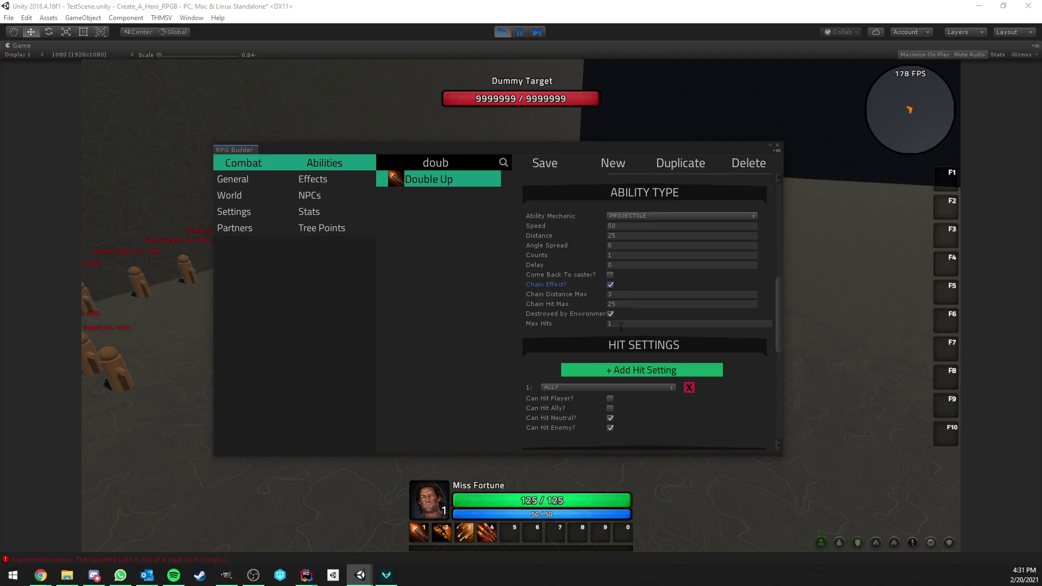
{"action": "left_click", "coordinate": [616, 295]}
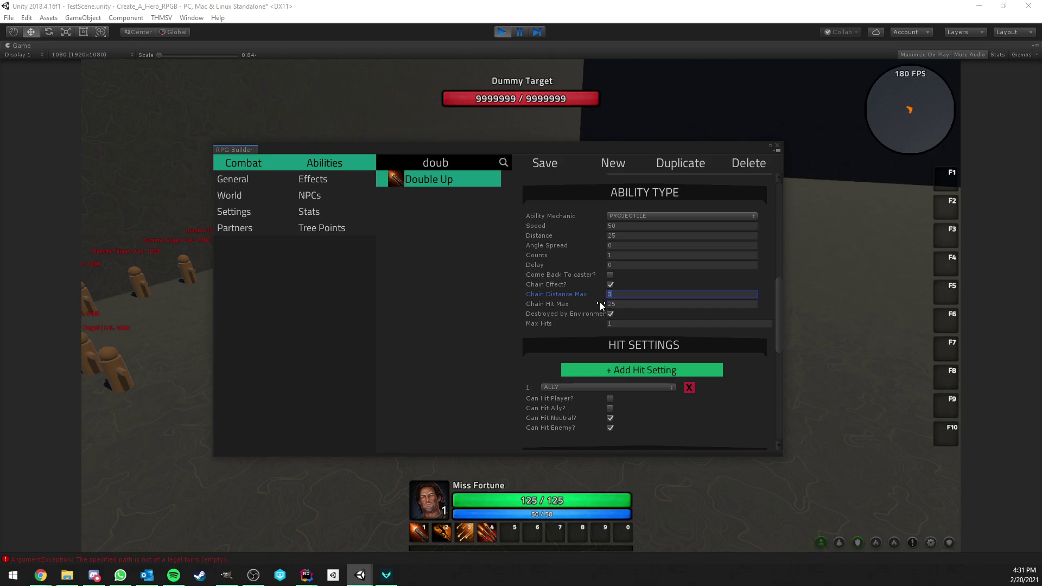
{"action": "left_click", "coordinate": [630, 304]}
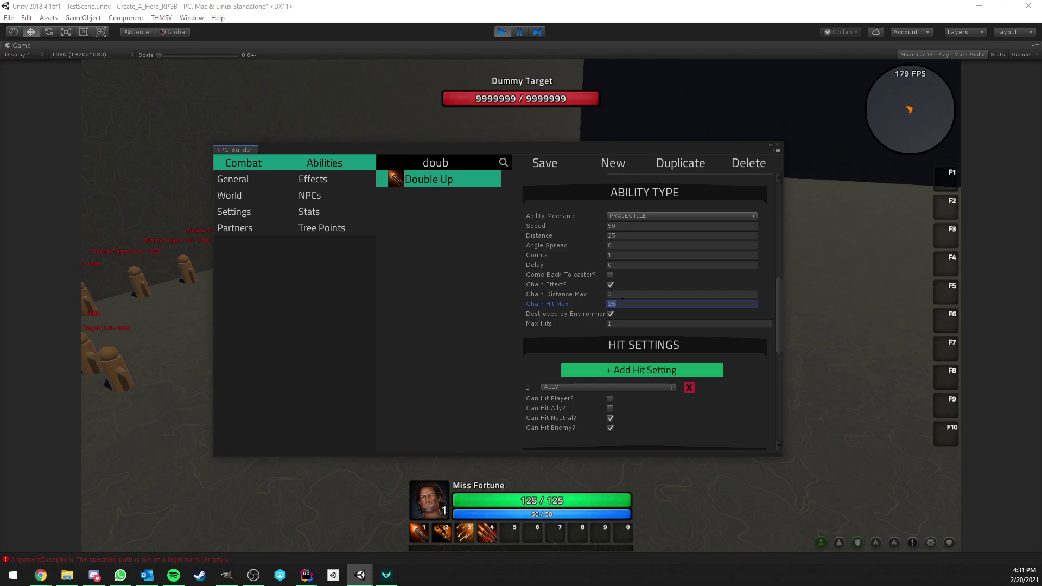
Review Double Up's cooldown, applied effects and visual settings
{"action": "scroll", "coordinate": [607, 285], "scroll_direction": "down", "scroll_amount": 7}
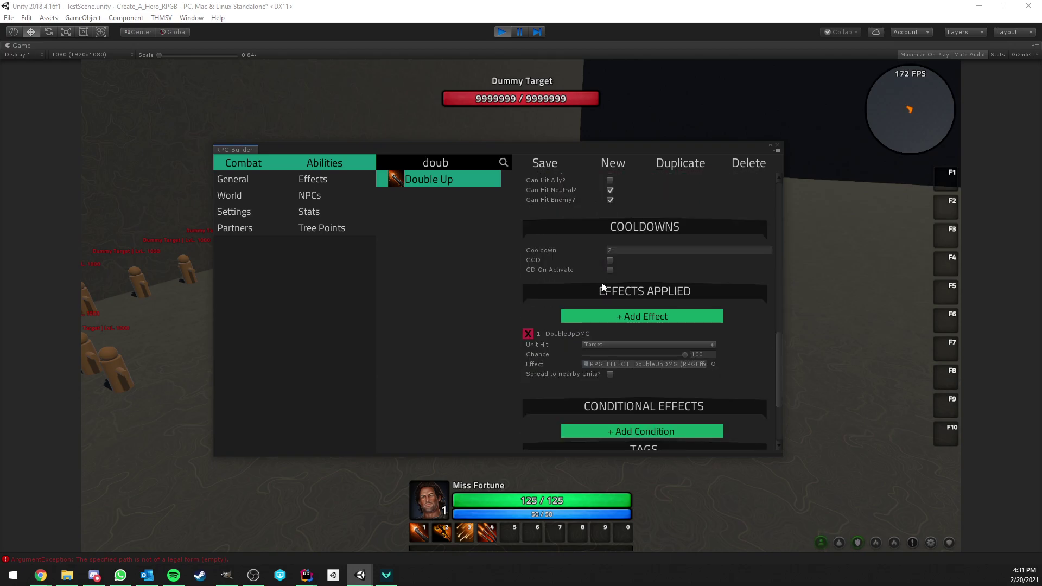
{"action": "scroll", "coordinate": [608, 287], "scroll_direction": "down", "scroll_amount": 2}
{"action": "scroll", "coordinate": [639, 270], "scroll_direction": "down", "scroll_amount": 1}
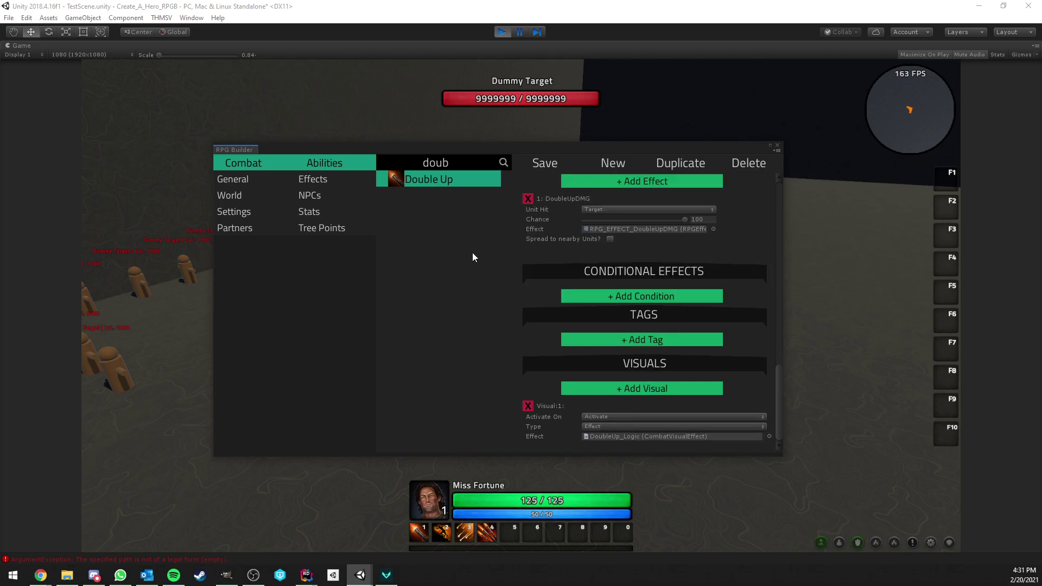
Search the abilities for "str", select Strut and expand its rank 1 settings
{"action": "double_click", "coordinate": [463, 163]}
{"action": "type", "text": "str"}
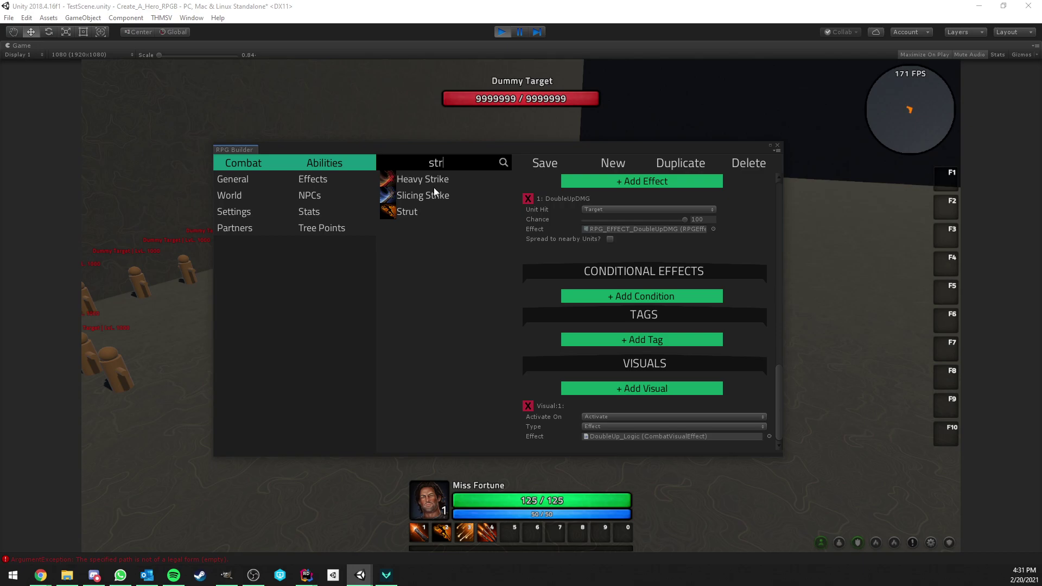
{"action": "left_click", "coordinate": [435, 211]}
{"action": "left_click", "coordinate": [561, 347]}
{"action": "scroll", "coordinate": [607, 312], "scroll_direction": "down", "scroll_amount": 3}
{"action": "scroll", "coordinate": [603, 304], "scroll_direction": "up", "scroll_amount": 3}
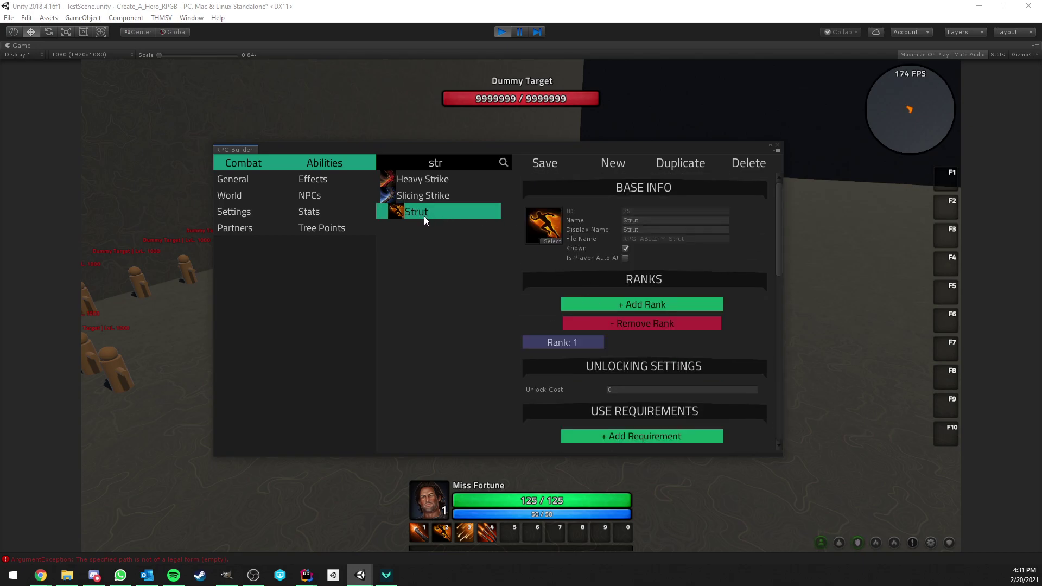
Examine Strut's ability mechanic, cooldown, applied effect and visual settings
{"action": "scroll", "coordinate": [578, 278], "scroll_direction": "down", "scroll_amount": 5}
{"action": "scroll", "coordinate": [616, 281], "scroll_direction": "down", "scroll_amount": 2}
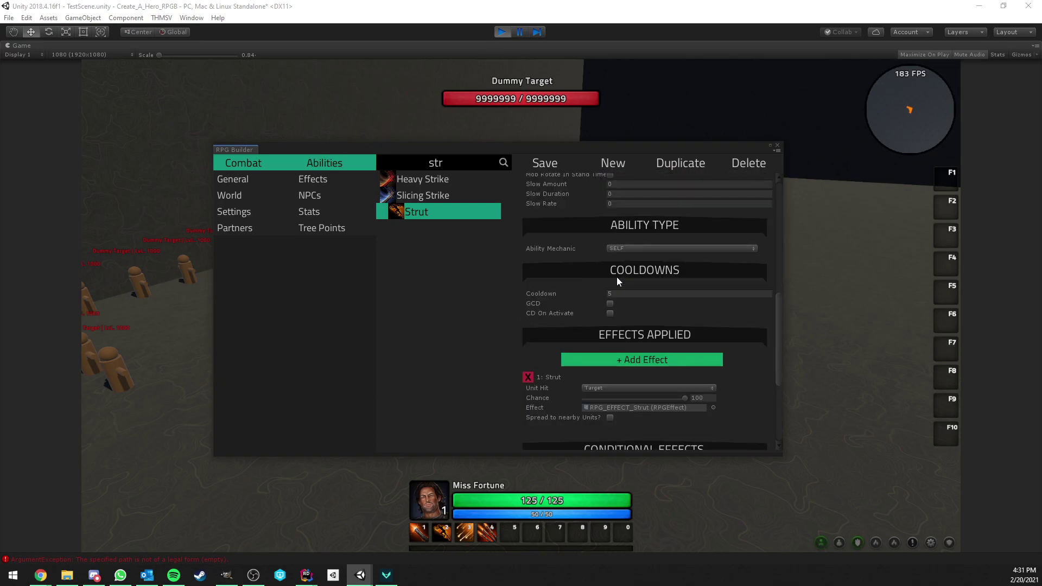
{"action": "scroll", "coordinate": [633, 250], "scroll_direction": "down", "scroll_amount": 2}
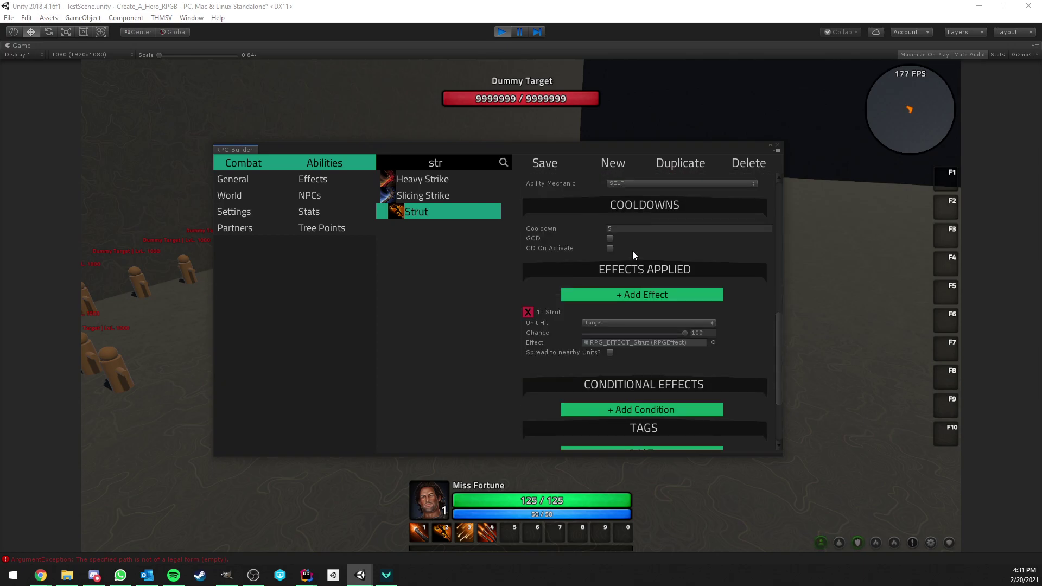
{"action": "scroll", "coordinate": [635, 239], "scroll_direction": "up", "scroll_amount": 1}
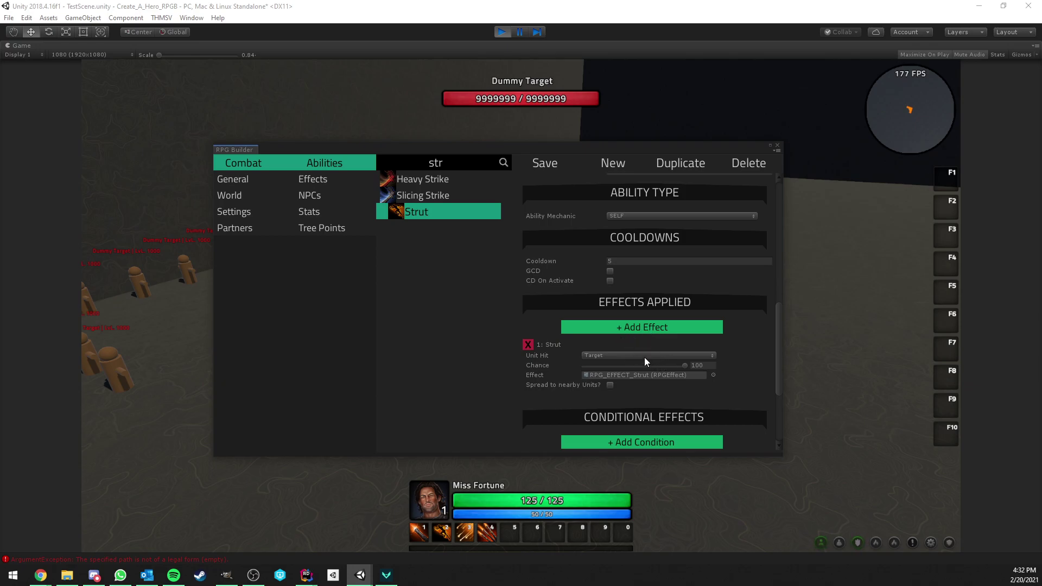
{"action": "scroll", "coordinate": [644, 344], "scroll_direction": "down", "scroll_amount": 1}
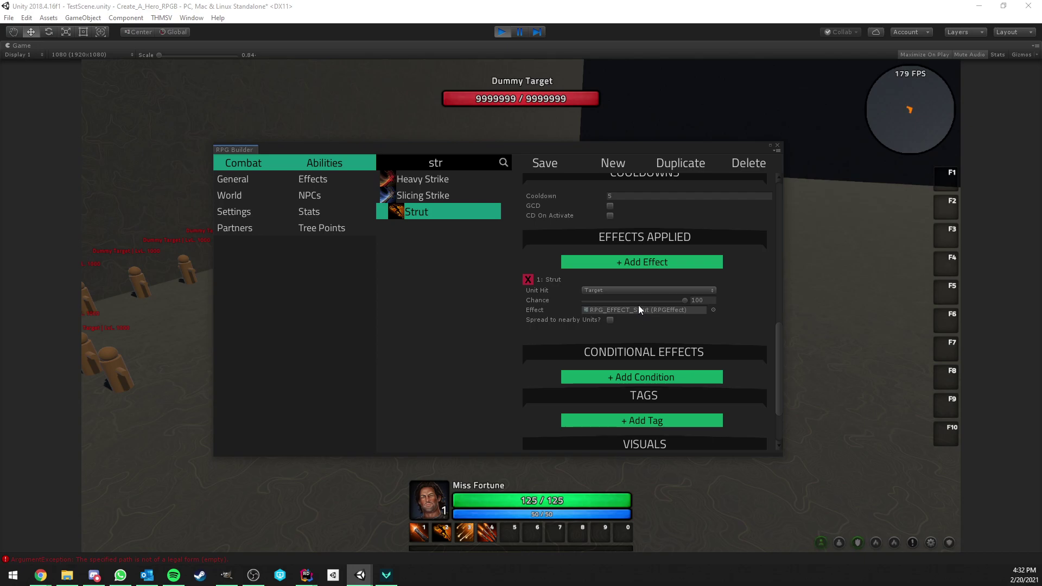
{"action": "scroll", "coordinate": [638, 307], "scroll_direction": "down", "scroll_amount": 2}
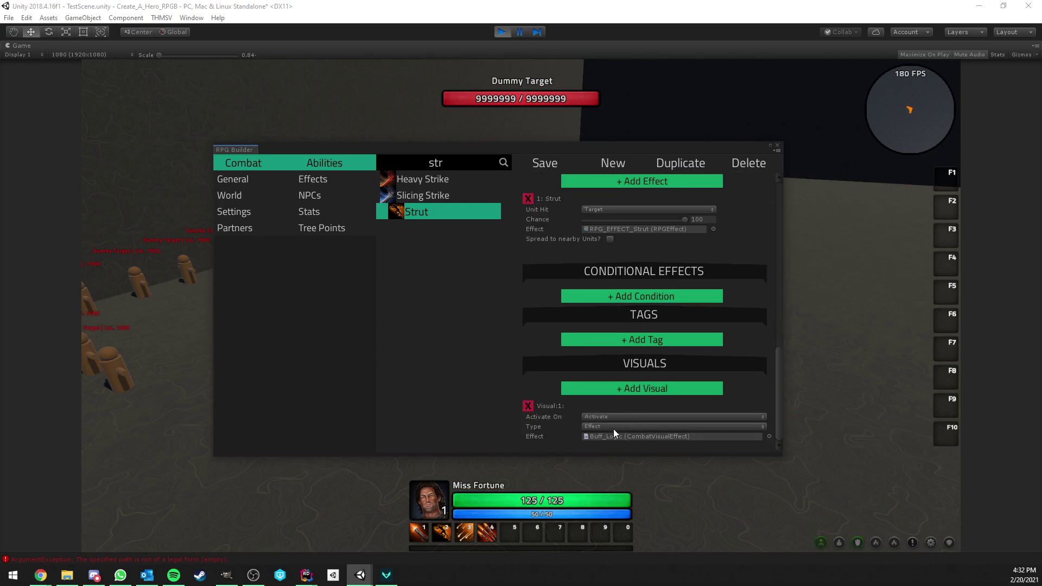
Move the RPG Builder window aside and cast Strut, viewing its buff visual on the character up close
{"action": "left_click_drag", "start_coordinate": [381, 148], "coordinate": [3, 184]}
{"action": "left_click", "coordinate": [360, 270]}
{"action": "key", "text": "2"}
{"action": "scroll", "coordinate": [513, 342], "scroll_direction": "up", "scroll_amount": 6}
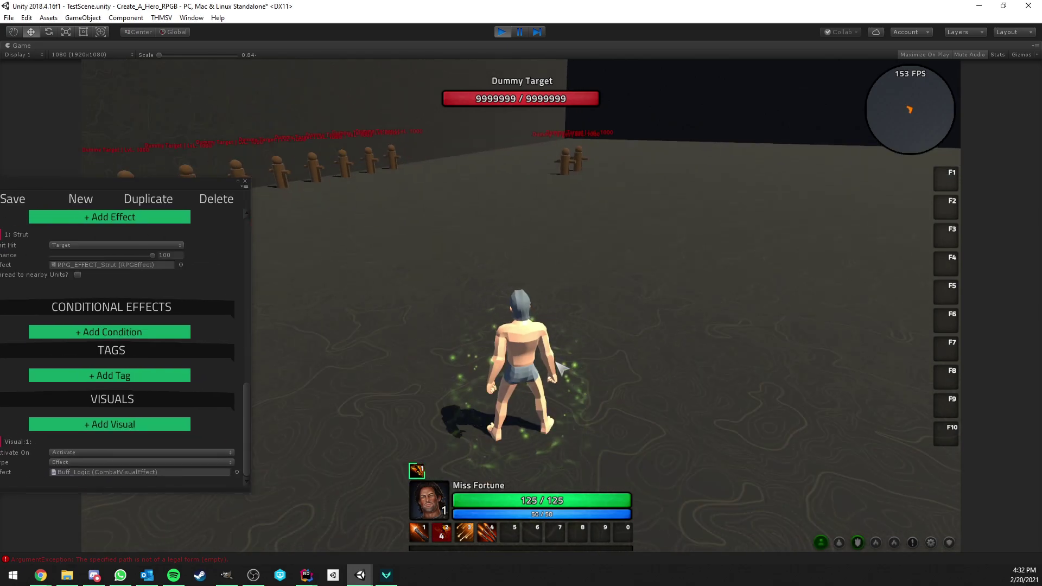
Bring the RPG Builder window back, open the Strut effect and examine its stat bonuses, conditions and duration
{"action": "left_click_drag", "start_coordinate": [109, 188], "coordinate": [643, 154]}
{"action": "left_click", "coordinate": [326, 180]}
{"action": "left_click", "coordinate": [434, 164]}
{"action": "type", "text": "str"}
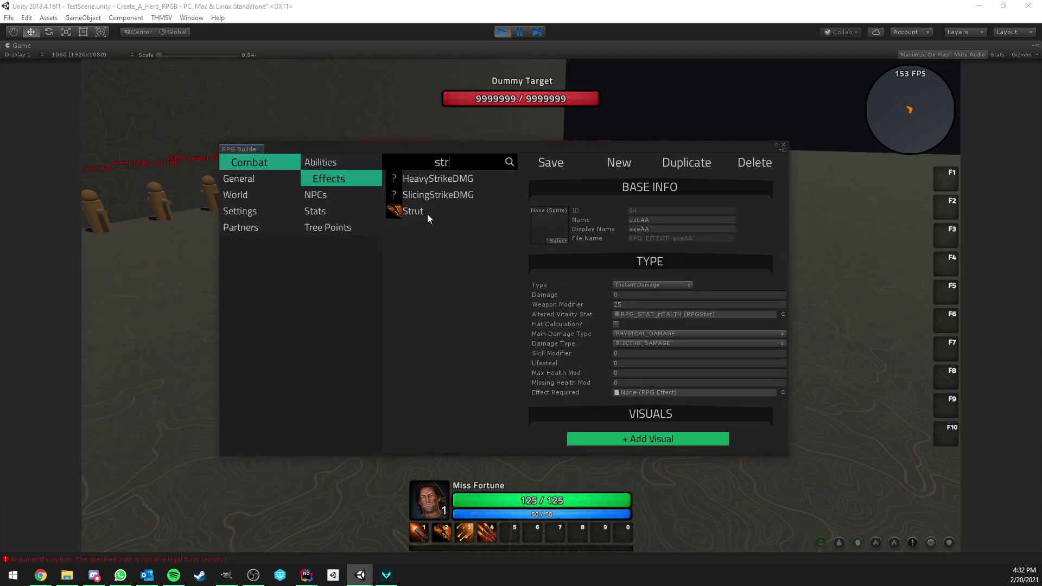
{"action": "left_click", "coordinate": [428, 213]}
{"action": "scroll", "coordinate": [652, 269], "scroll_direction": "down", "scroll_amount": 2}
{"action": "scroll", "coordinate": [648, 268], "scroll_direction": "up", "scroll_amount": 2}
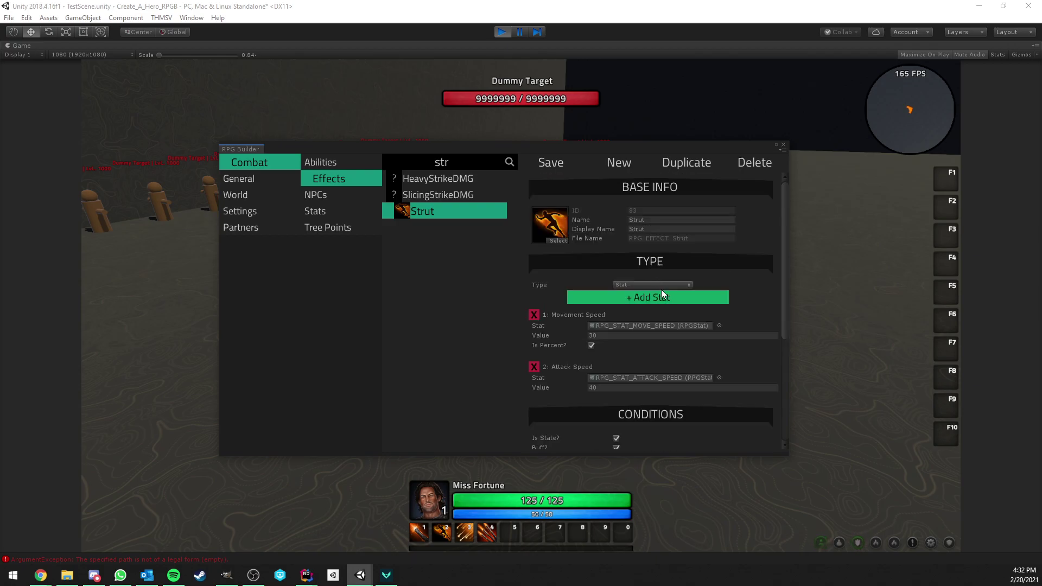
{"action": "scroll", "coordinate": [633, 293], "scroll_direction": "down", "scroll_amount": 1}
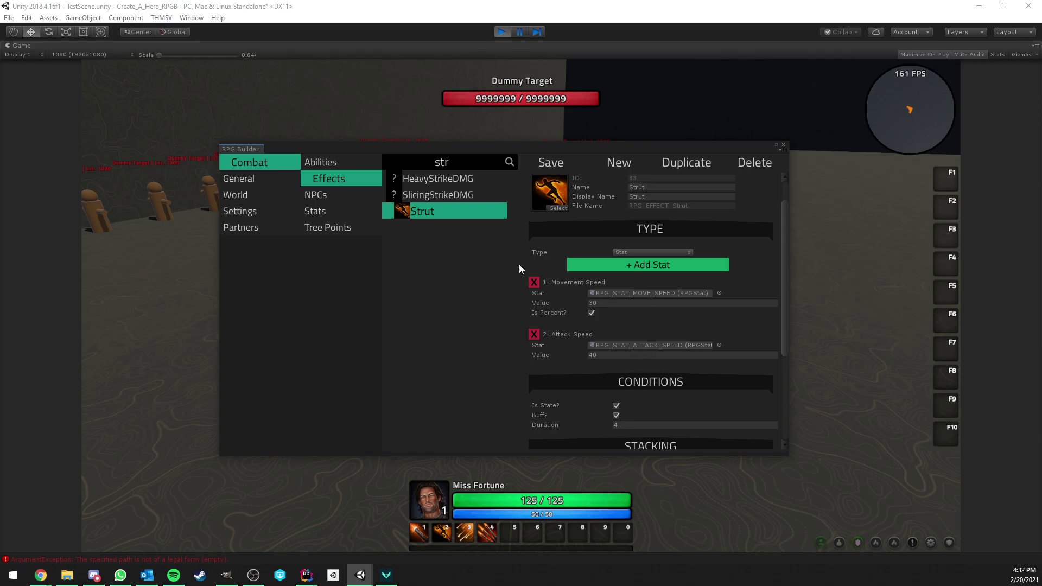
Open the Make It Rain ability and examine its ground settings, including Hits and Hit Interval
{"action": "left_click", "coordinate": [350, 163]}
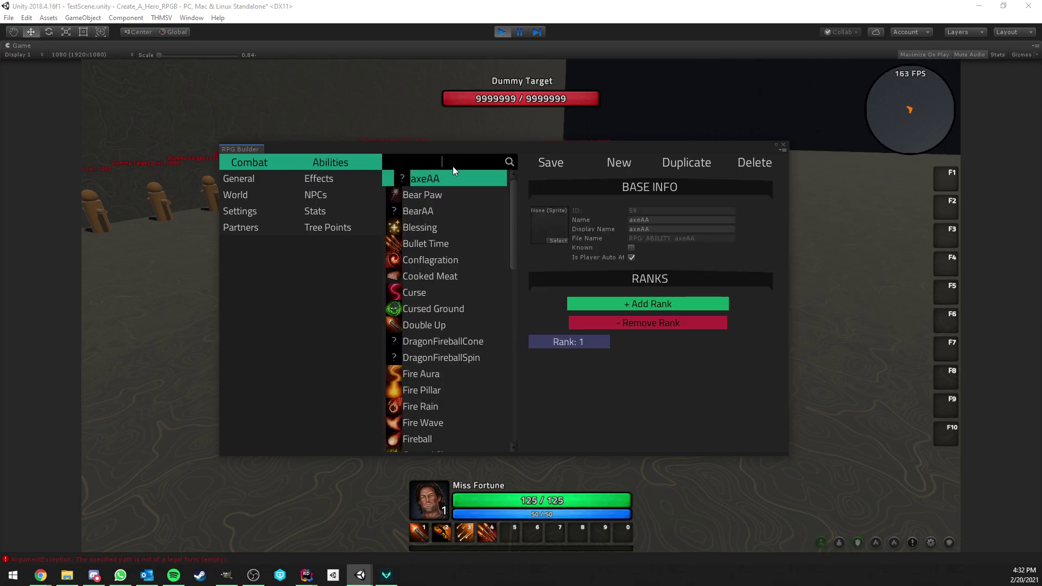
{"action": "type", "text": "mak"}
{"action": "left_click", "coordinate": [428, 175]}
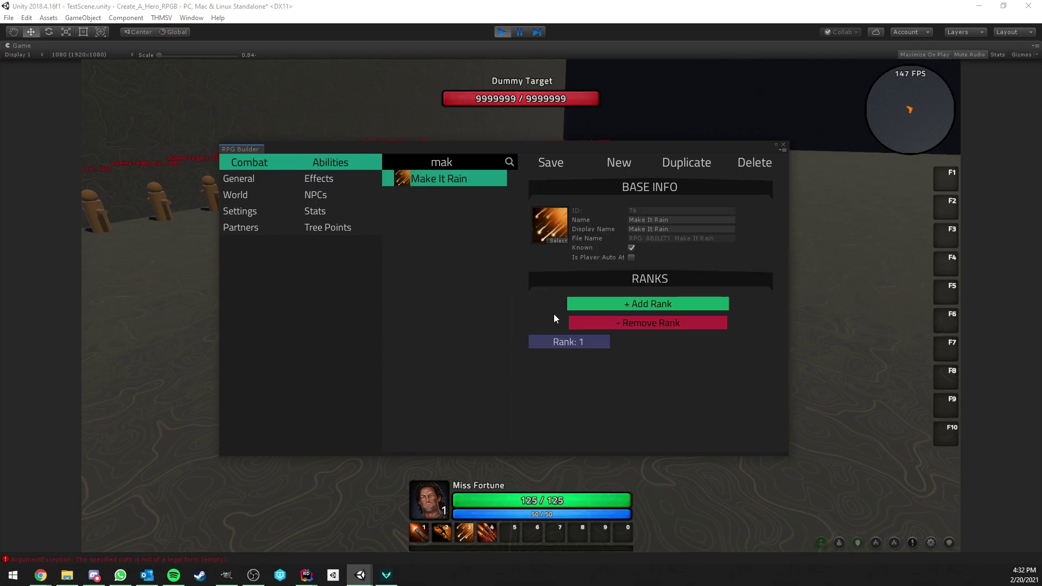
{"action": "scroll", "coordinate": [659, 332], "scroll_direction": "down", "scroll_amount": 10}
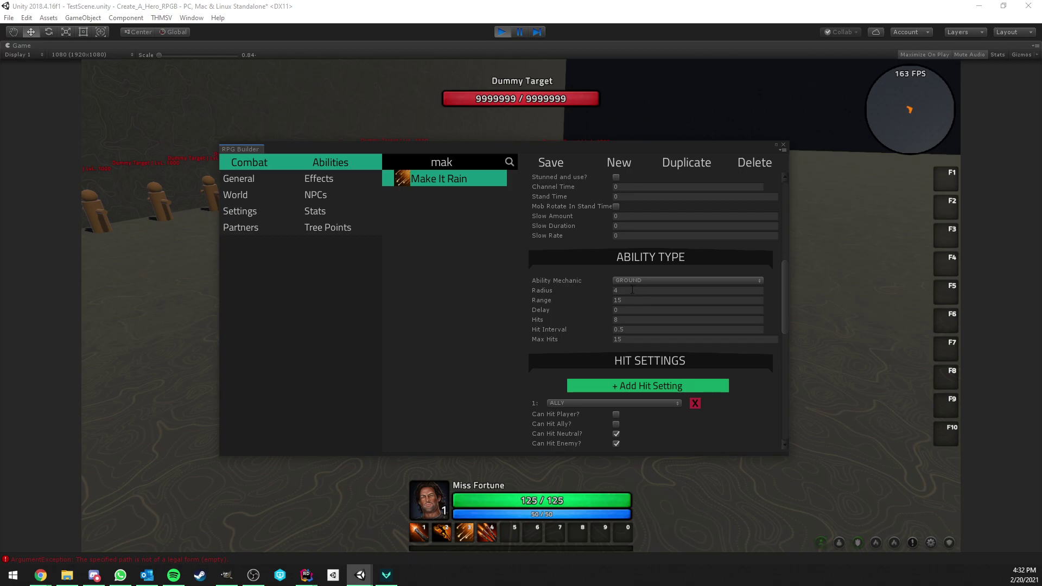
{"action": "left_click", "coordinate": [657, 320]}
{"action": "left_click", "coordinate": [635, 329]}
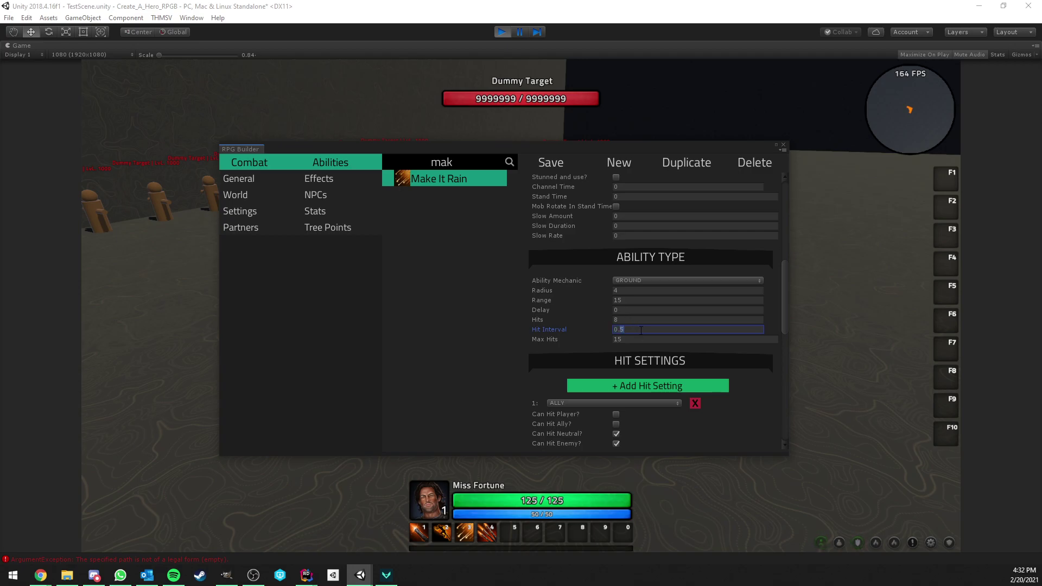
Review Make It Rain's applied damage and slow effects and its visual settings
{"action": "scroll", "coordinate": [641, 330], "scroll_direction": "down", "scroll_amount": 2}
{"action": "scroll", "coordinate": [621, 334], "scroll_direction": "down", "scroll_amount": 8}
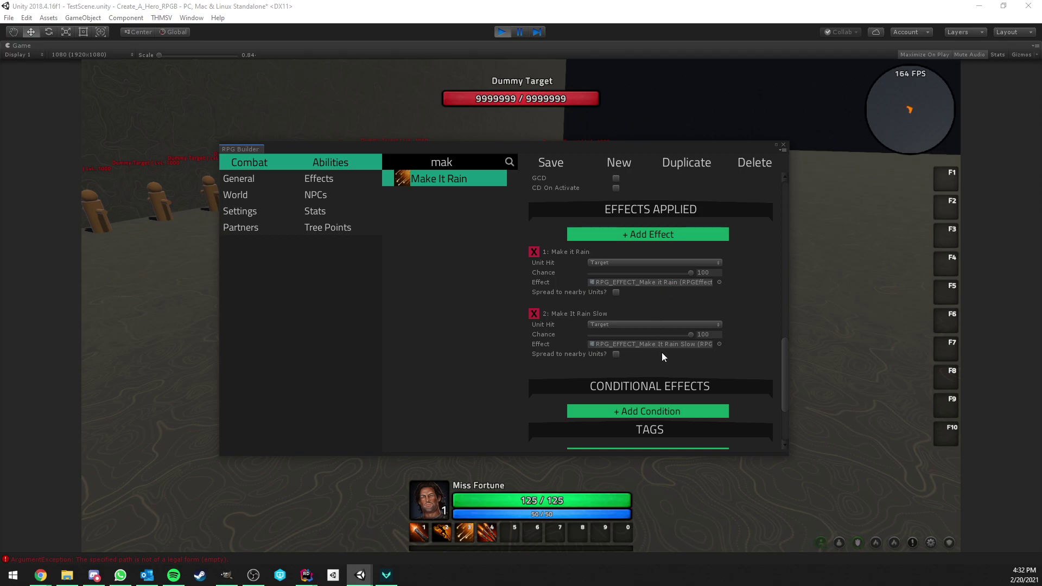
{"action": "scroll", "coordinate": [661, 353], "scroll_direction": "down", "scroll_amount": 4}
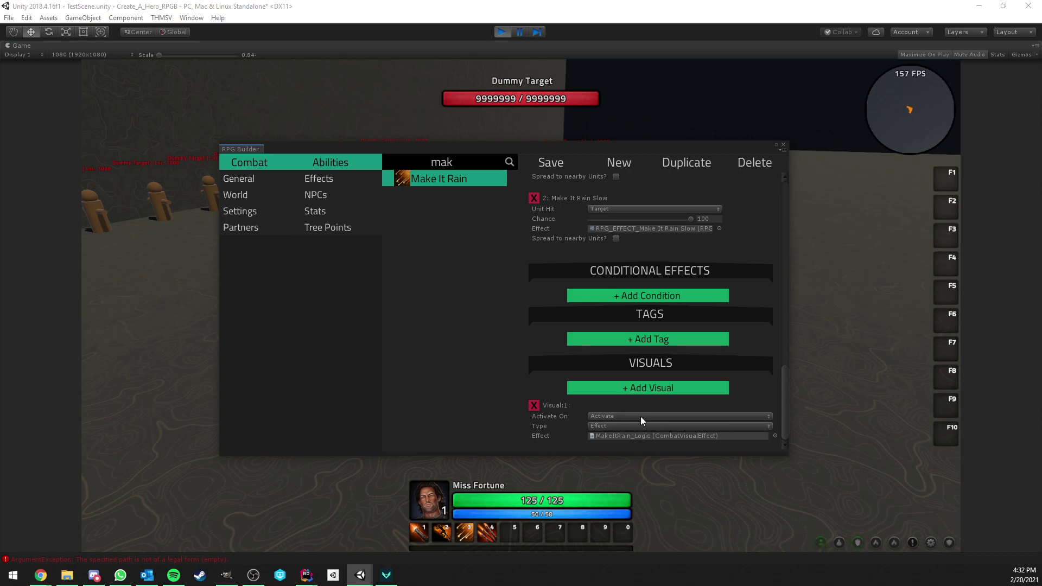
Search the abilities for "bul" and open Bullet Time
{"action": "left_click", "coordinate": [395, 157]}
{"action": "type", "text": "bul"}
{"action": "left_click", "coordinate": [445, 179]}
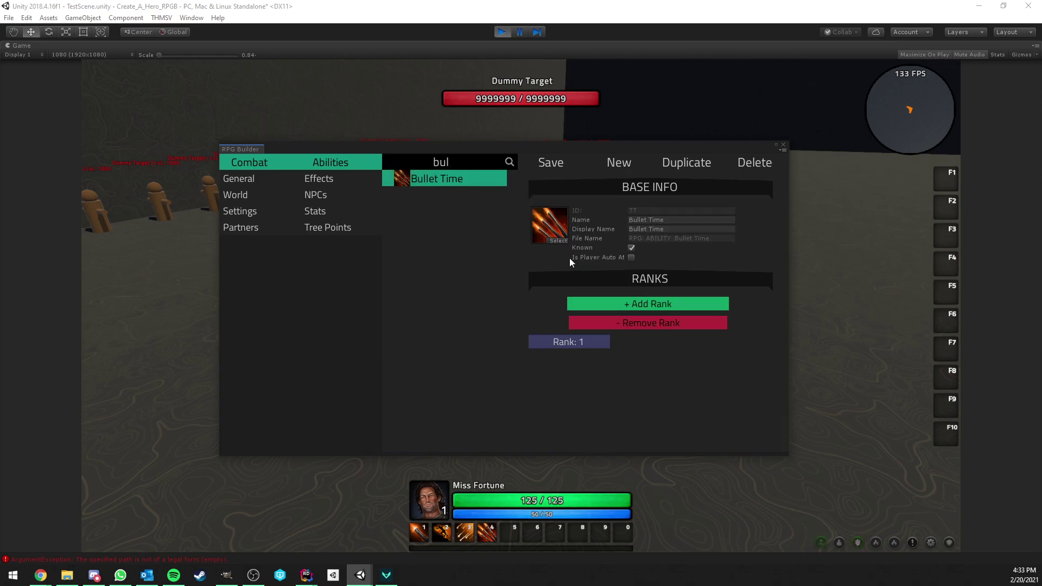
Open Bullet Time's first rank and examine its activation settings, including Channel Time and Stand Time
{"action": "left_click", "coordinate": [577, 342]}
{"action": "scroll", "coordinate": [624, 311], "scroll_direction": "down", "scroll_amount": 15}
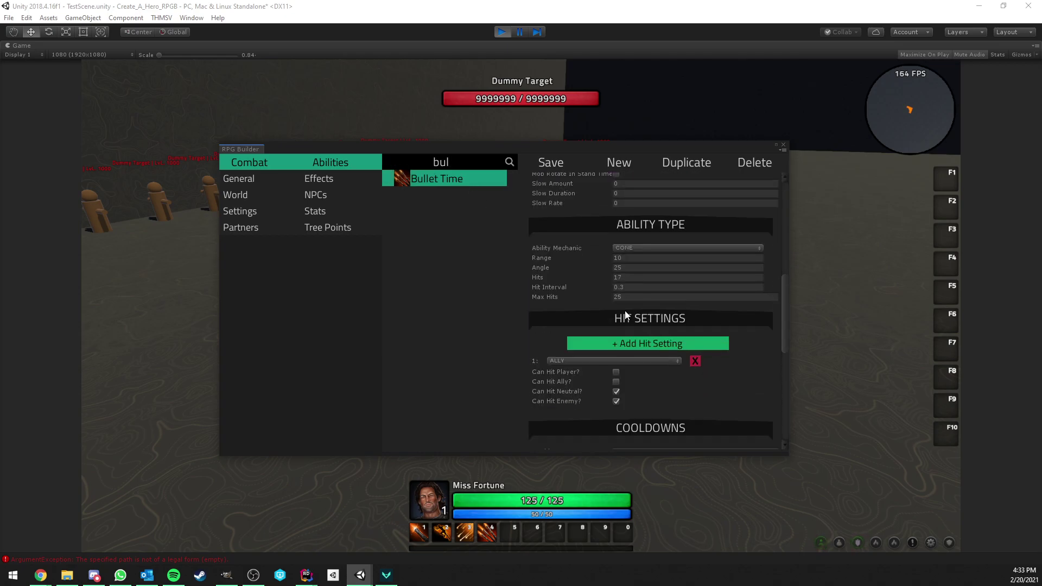
{"action": "scroll", "coordinate": [640, 287], "scroll_direction": "up", "scroll_amount": 3}
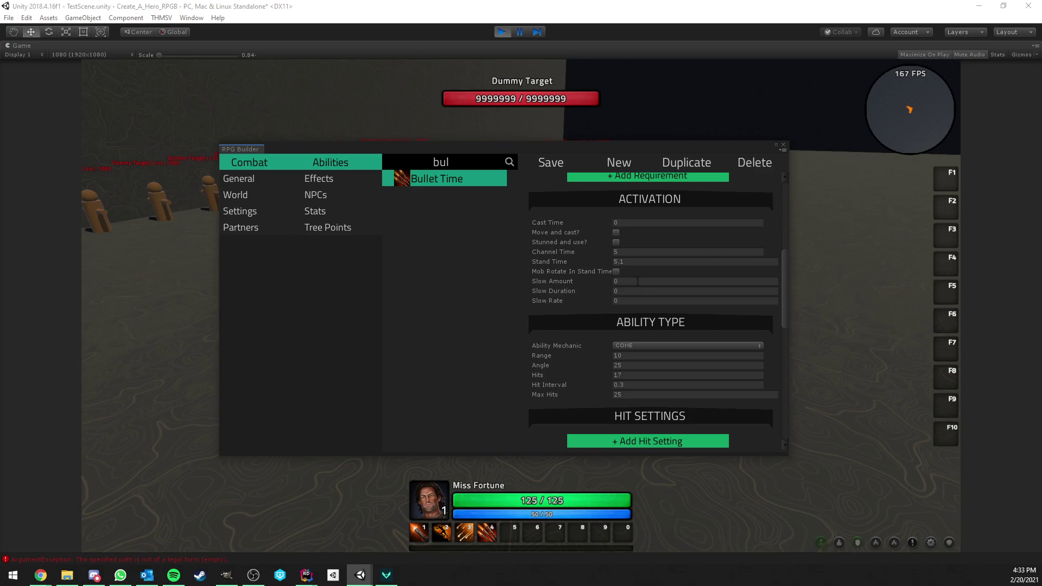
{"action": "left_click", "coordinate": [624, 252]}
{"action": "left_click", "coordinate": [624, 261]}
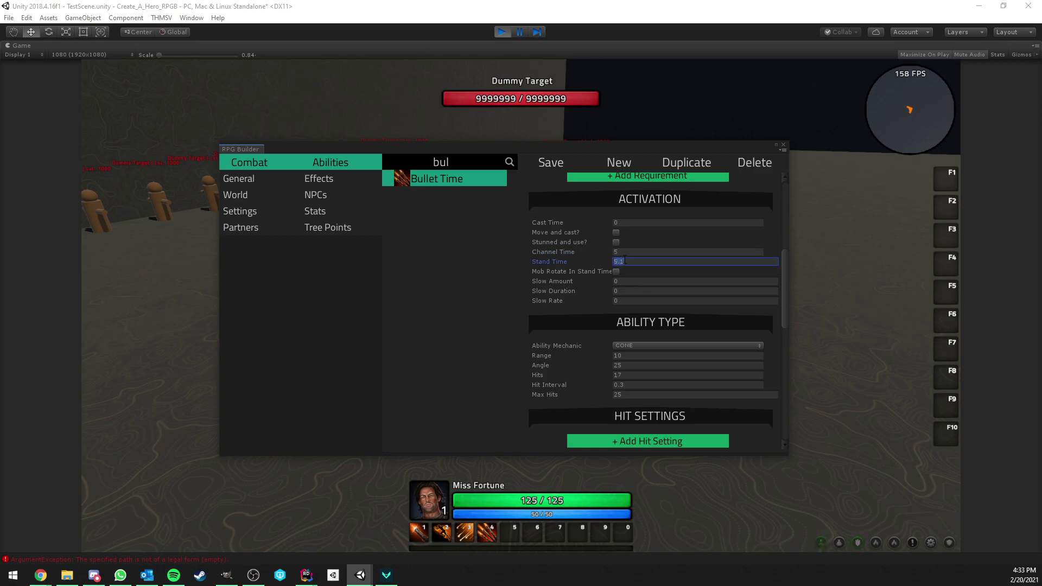
Examine Bullet Time's cone settings, including Range, Angle, Hits, Hit Interval and Max Hits
{"action": "scroll", "coordinate": [625, 260], "scroll_direction": "down", "scroll_amount": 3}
{"action": "left_click", "coordinate": [634, 258]}
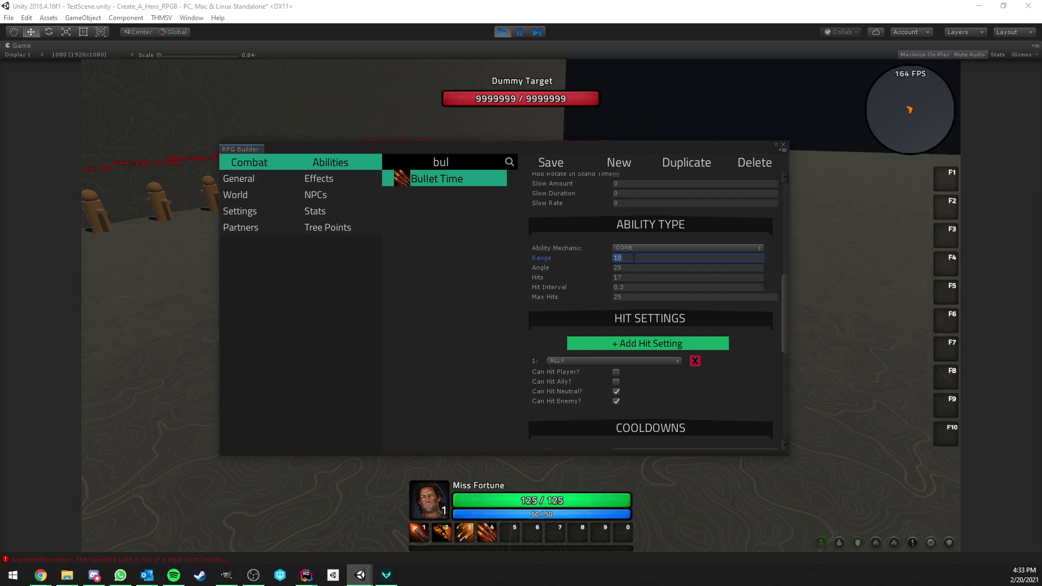
{"action": "left_click", "coordinate": [634, 268]}
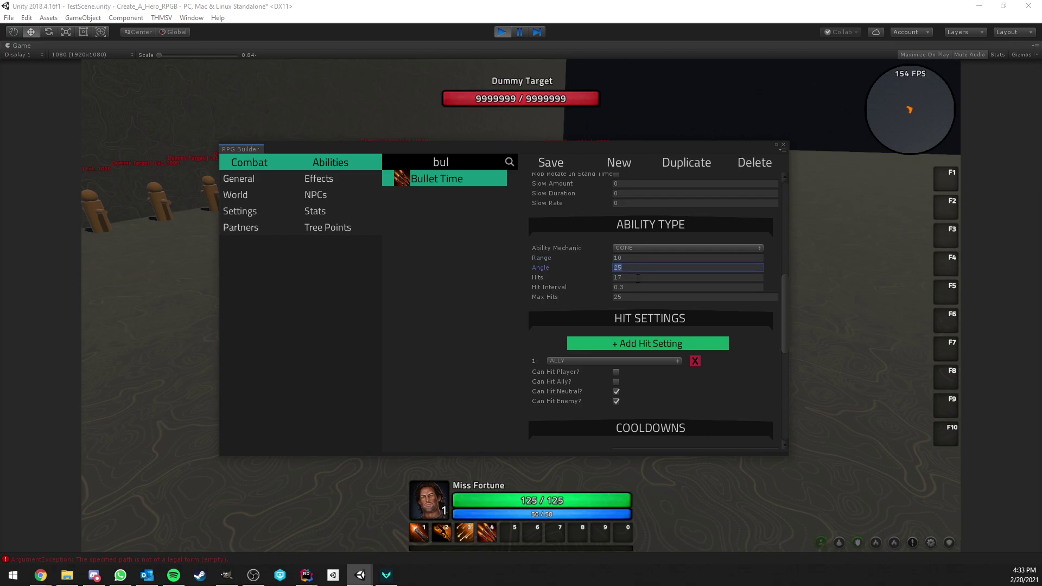
{"action": "left_click", "coordinate": [630, 277]}
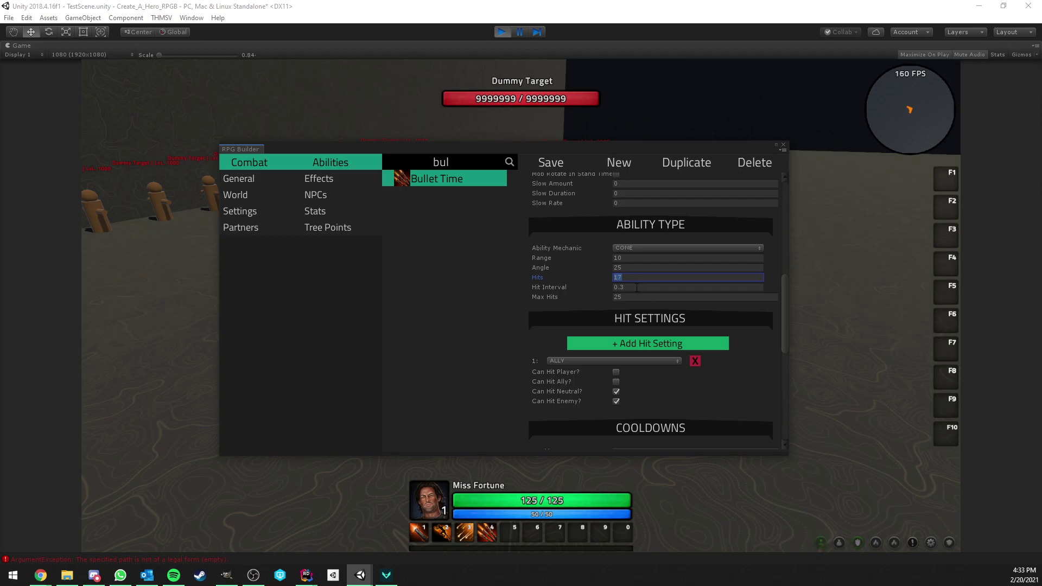
{"action": "left_click", "coordinate": [633, 296]}
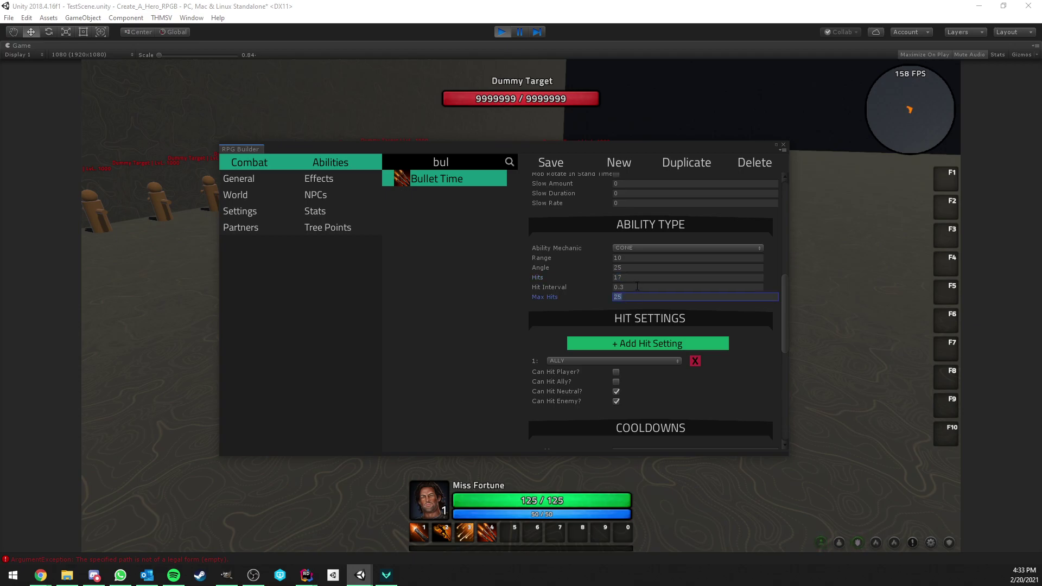
Review Bullet Time's cooldown, applied damage effect and visual settings
{"action": "scroll", "coordinate": [636, 288], "scroll_direction": "down", "scroll_amount": 3}
{"action": "scroll", "coordinate": [636, 286], "scroll_direction": "down", "scroll_amount": 6}
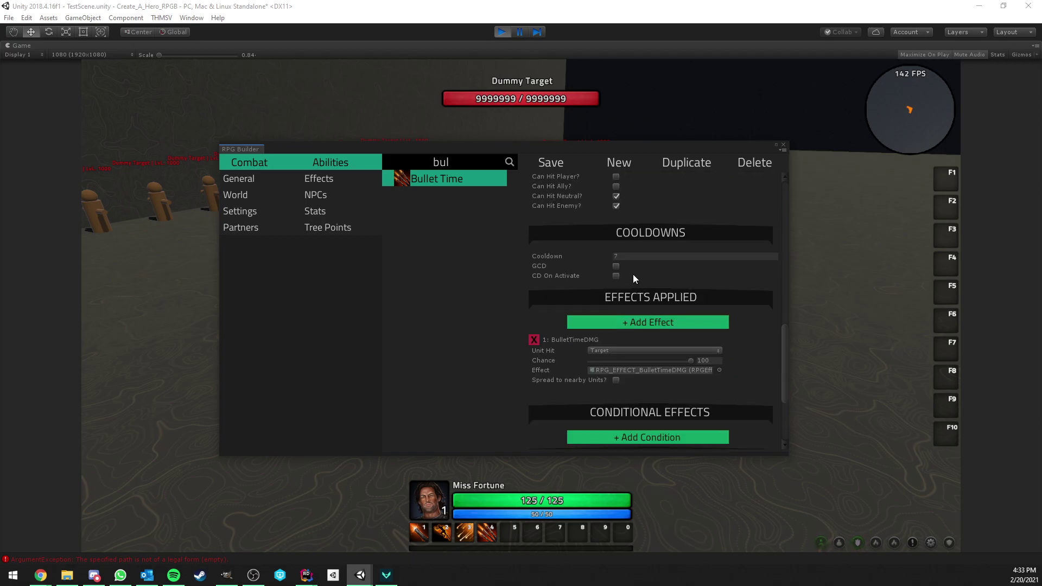
{"action": "scroll", "coordinate": [633, 277], "scroll_direction": "down", "scroll_amount": 4}
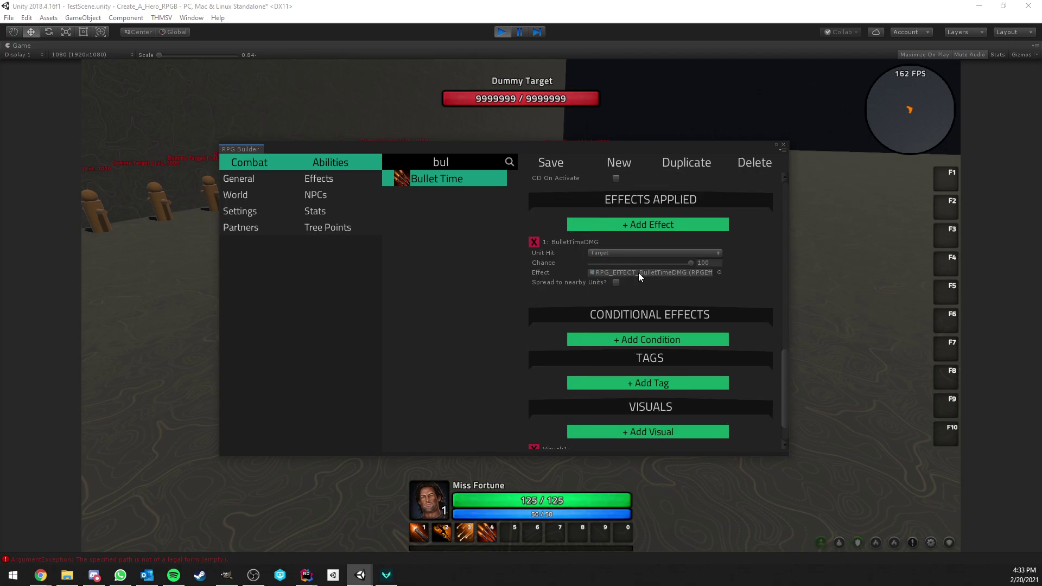
{"action": "scroll", "coordinate": [638, 273], "scroll_direction": "down", "scroll_amount": 2}
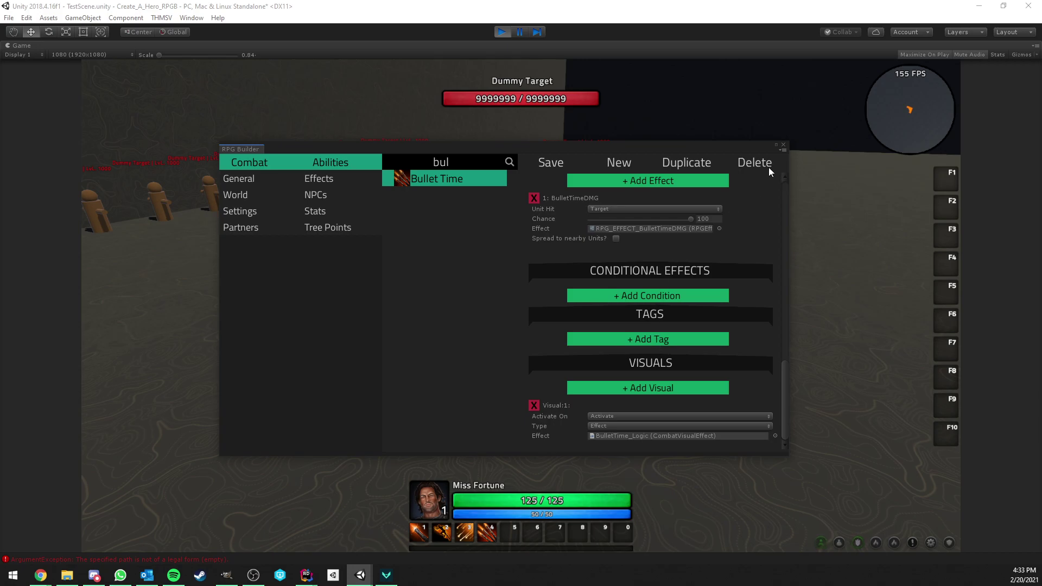
Close the RPG Builder window, run the character toward the dummy targets and cast Bullet Time
{"action": "left_click", "coordinate": [785, 146]}
{"action": "right_click_drag", "start_coordinate": [771, 217], "coordinate": [692, 221]}
{"action": "key", "text": "w"}
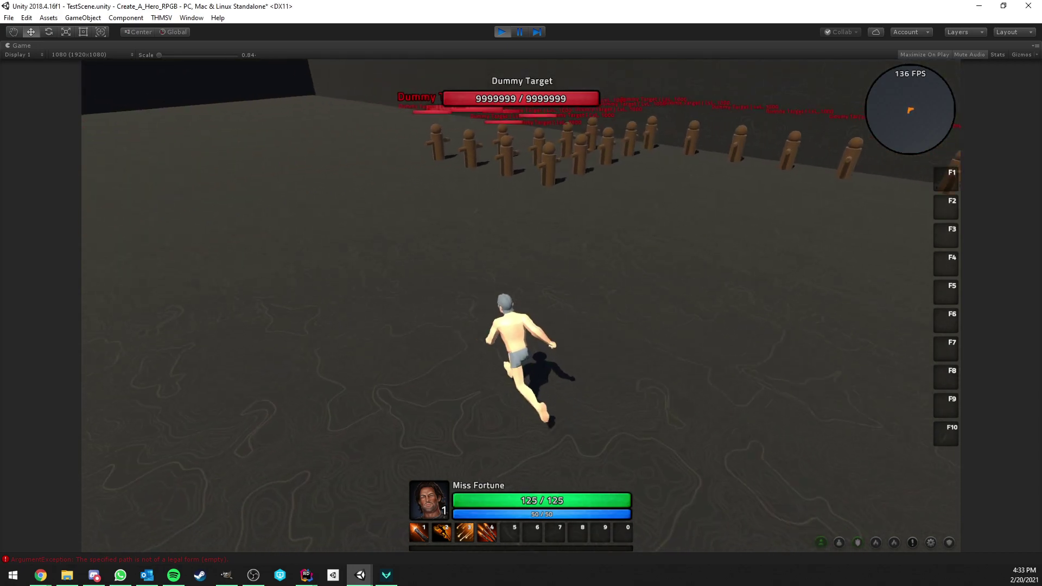
{"action": "key", "text": "4"}
{"action": "right_click_drag", "start_coordinate": [633, 260], "coordinate": [752, 242]}
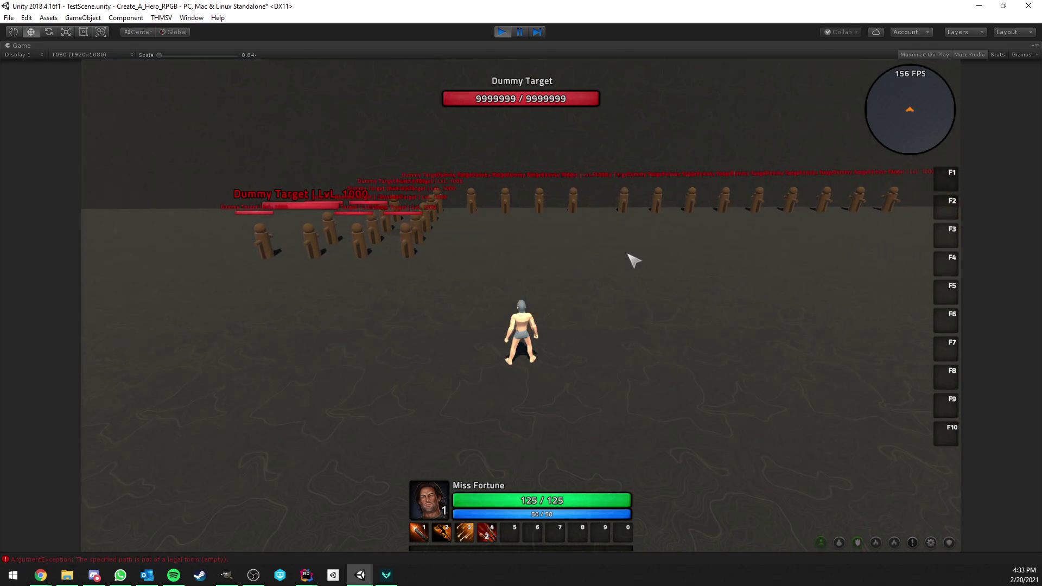